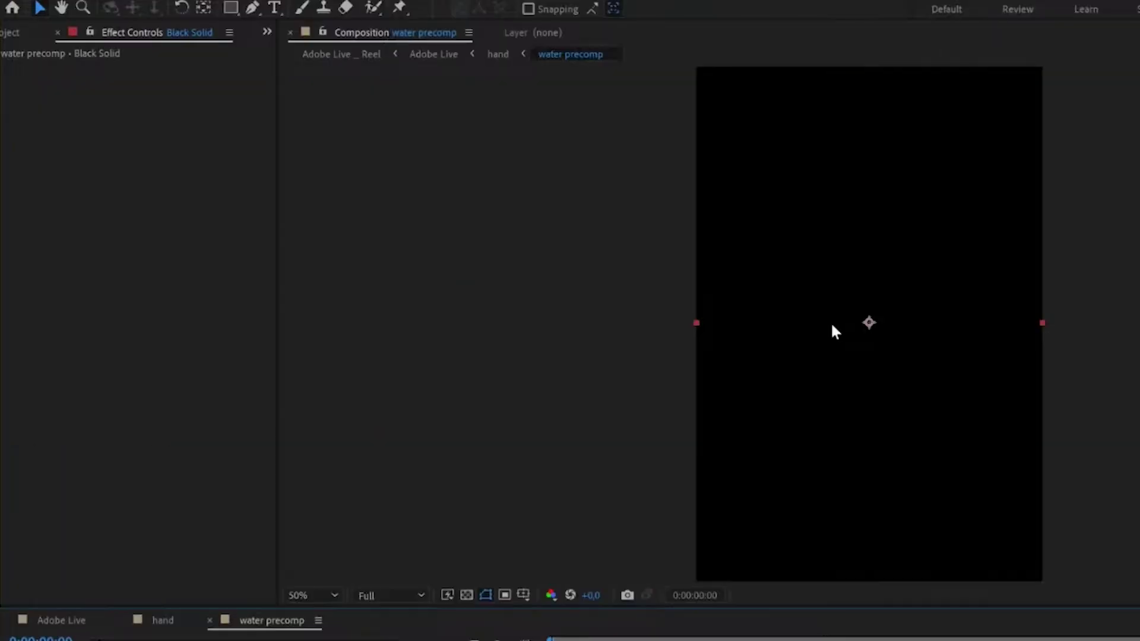
# - Apply the CC Bubbles effect to the black solid and set its Shading Type to Lighten
pyautogui.hotkey('ctrl', 'space')
pyautogui.write('cc b')
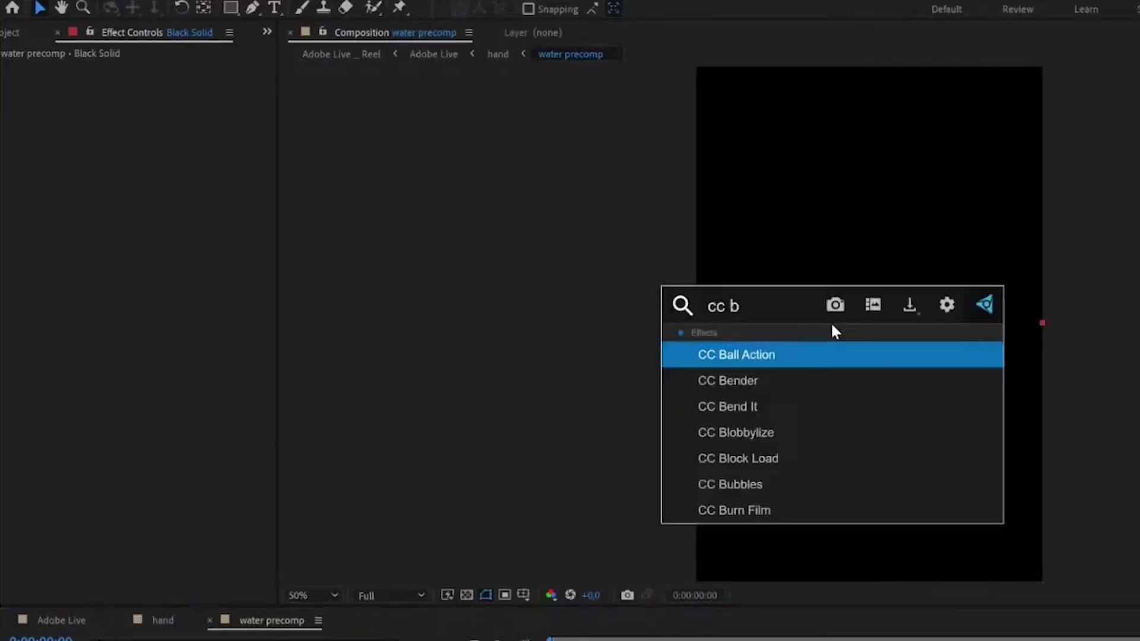
pyautogui.write('ubble')
pyautogui.press('Return')
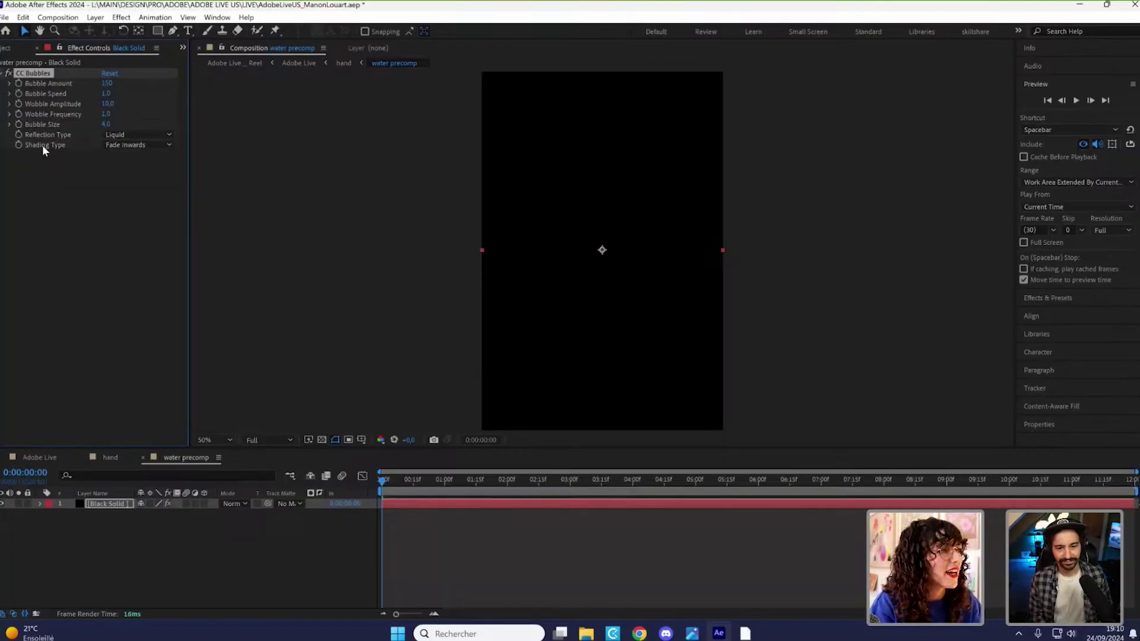
pyautogui.click(137, 145)
pyautogui.click(133, 171)
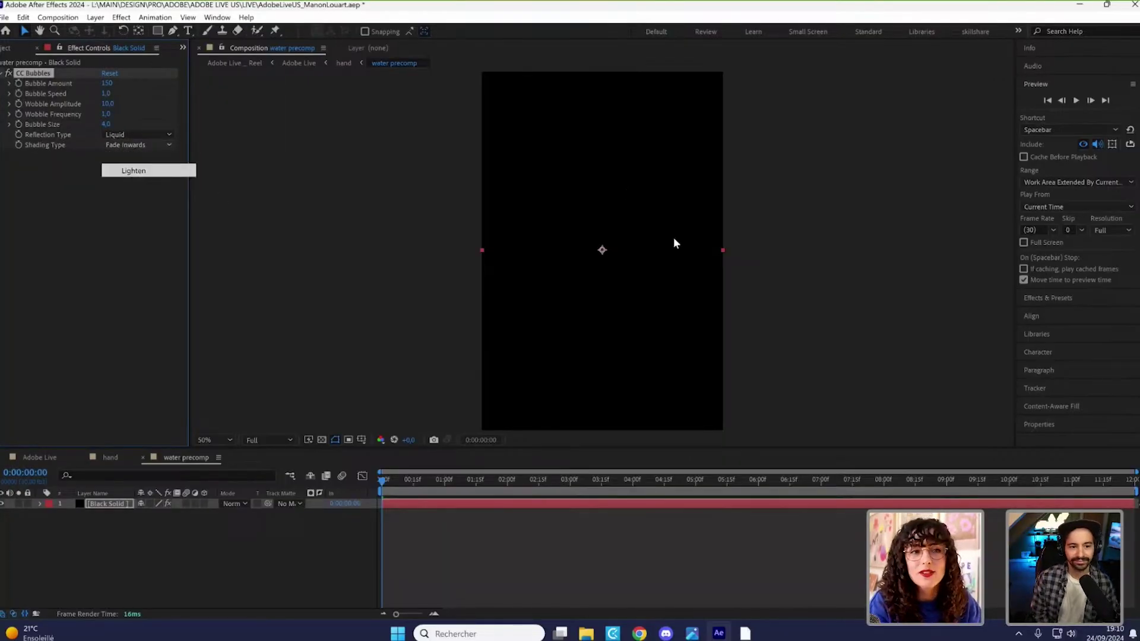
# - Set the CC Bubbles effect's Bubble Amount to 500 and Bubble Size to 15
pyautogui.click(108, 83)
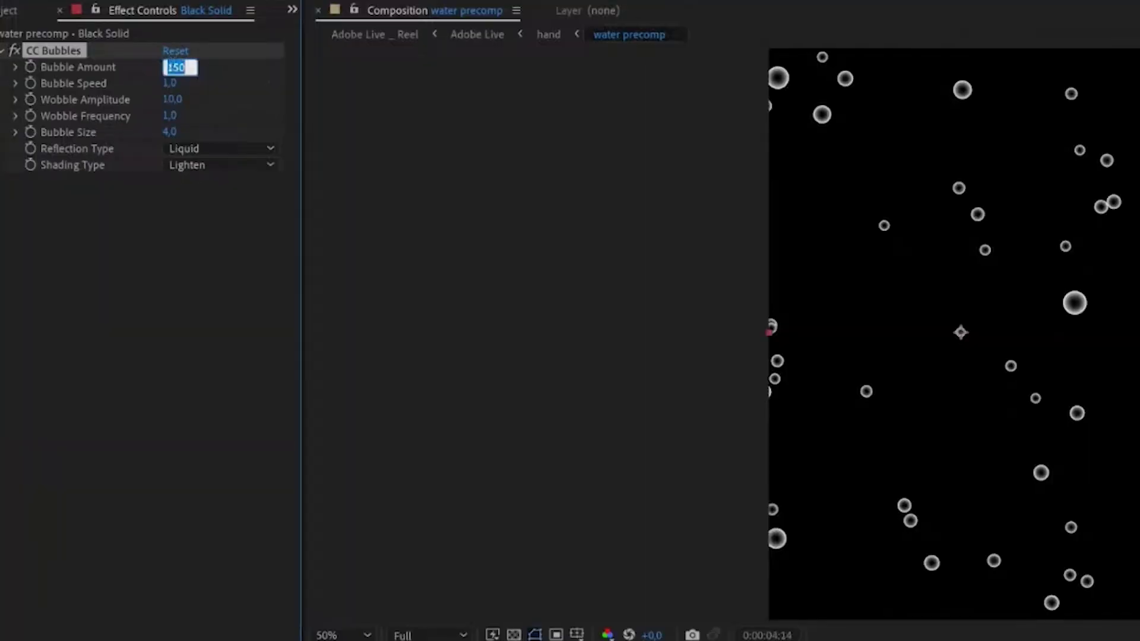
pyautogui.click(170, 132)
pyautogui.write('15')
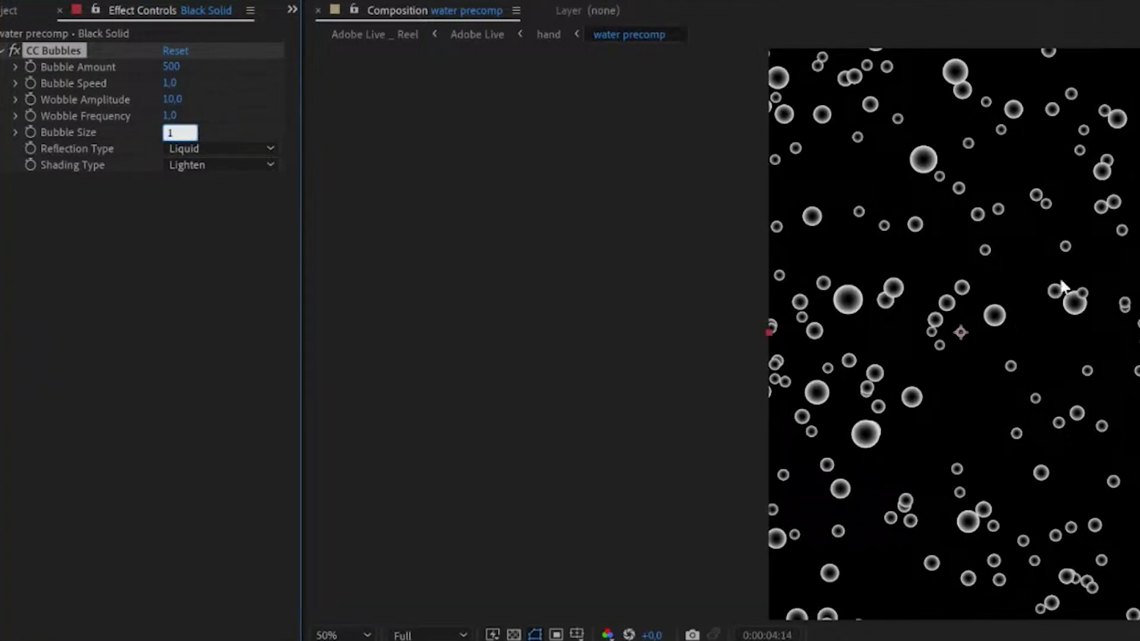
pyautogui.press('Return')
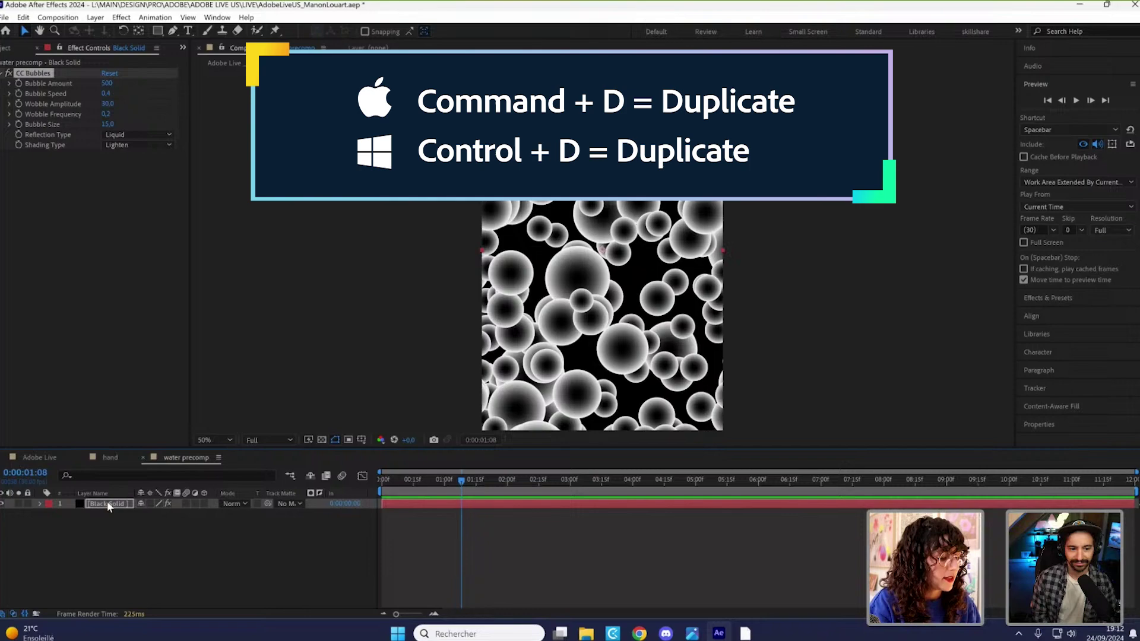
# - Duplicate the bubbles solid and add an Extract effect
pyautogui.hotkey('ctrl', 'd')
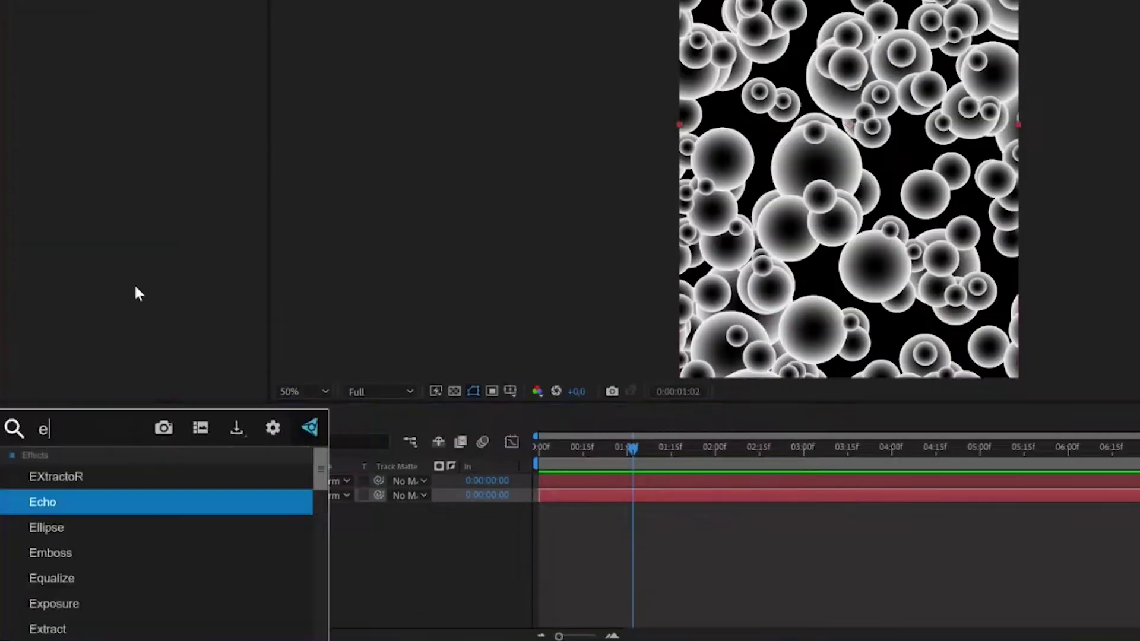
pyautogui.write('t')
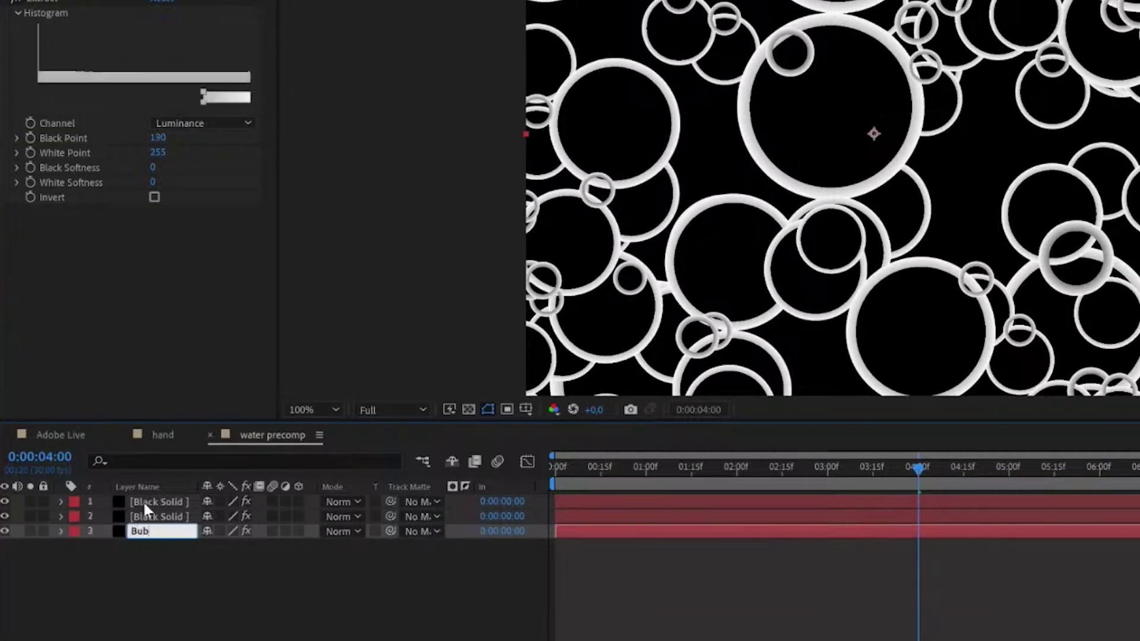
# - Rename the lowest black solid layer as Bubbles 1
pyautogui.write('les 1')
pyautogui.press('Return')
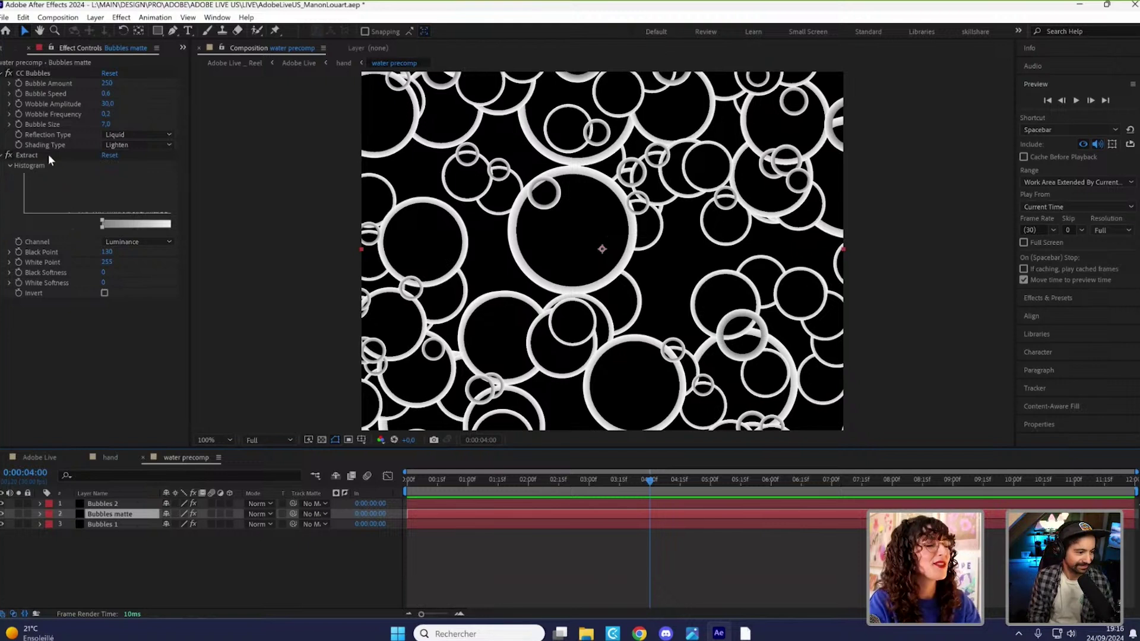
# - Delete the Extract effect from Bubbles matte, use that layer as the track matte of Bubbles 1, and preview the result
pyautogui.click(49, 156)
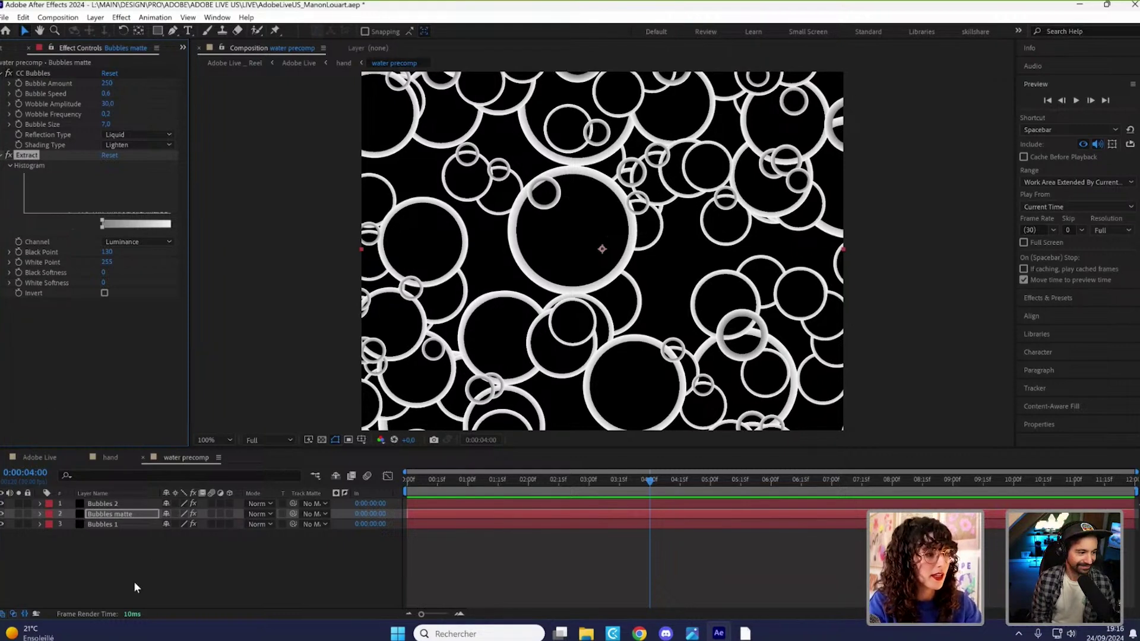
pyautogui.press('Delete')
pyautogui.moveTo(294, 524); pyautogui.dragTo(128, 514)
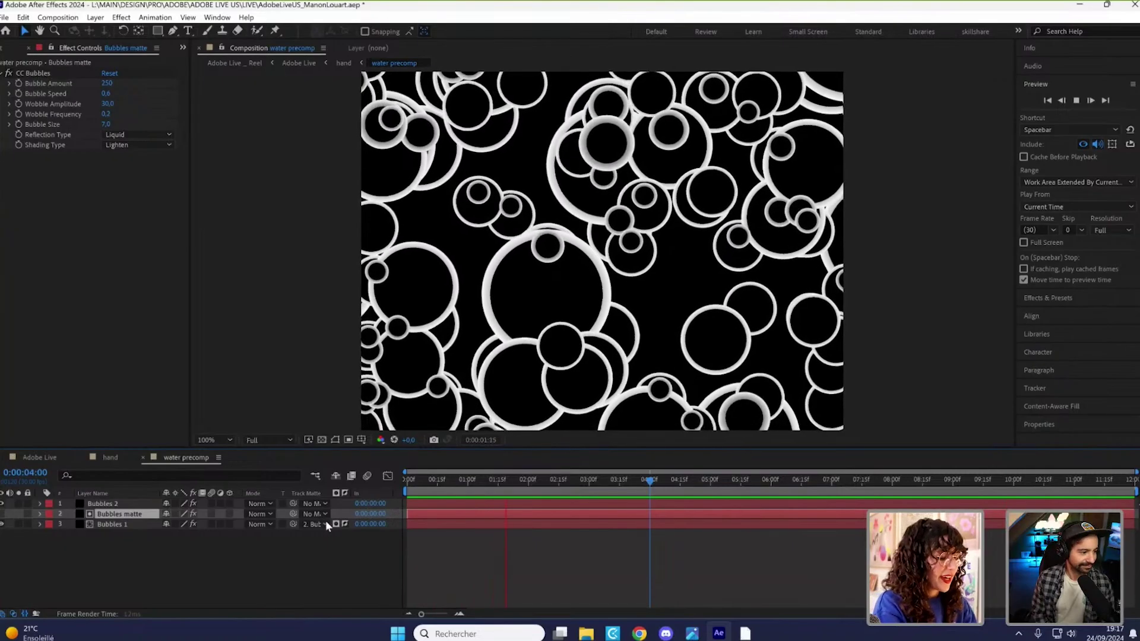
pyautogui.press('space')
pyautogui.click(147, 560)
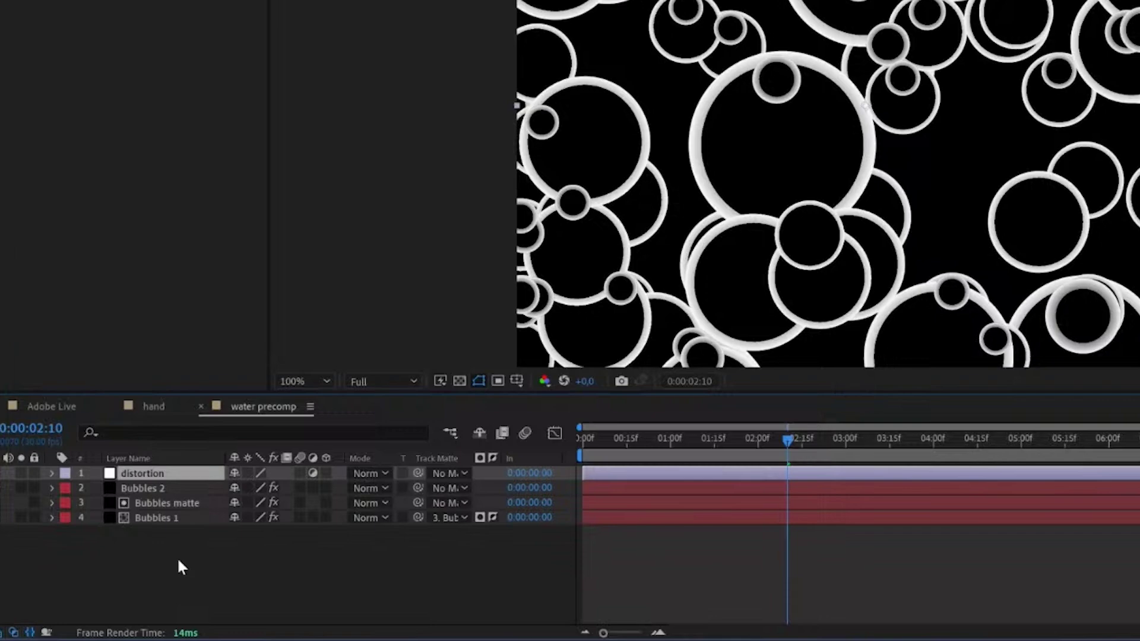
# - Apply the Turbulent Displace effect to the distortion layer and expand its Evolution Options
pyautogui.hotkey('ctrl', 'space')
pyautogui.write('tur')
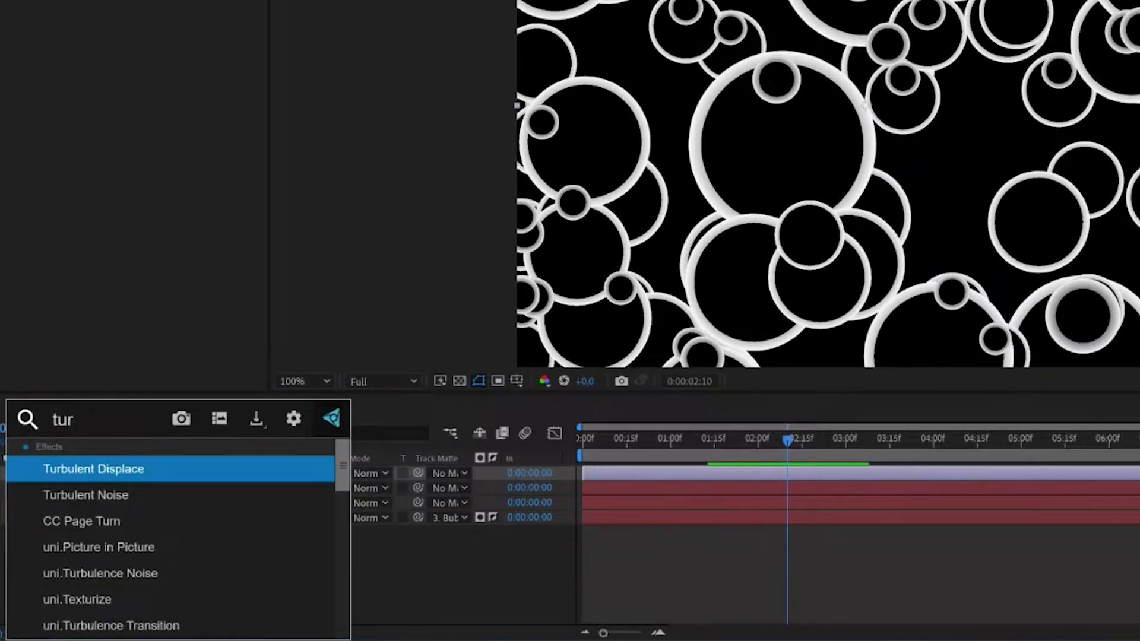
pyautogui.press('Return')
pyautogui.click(11, 169)
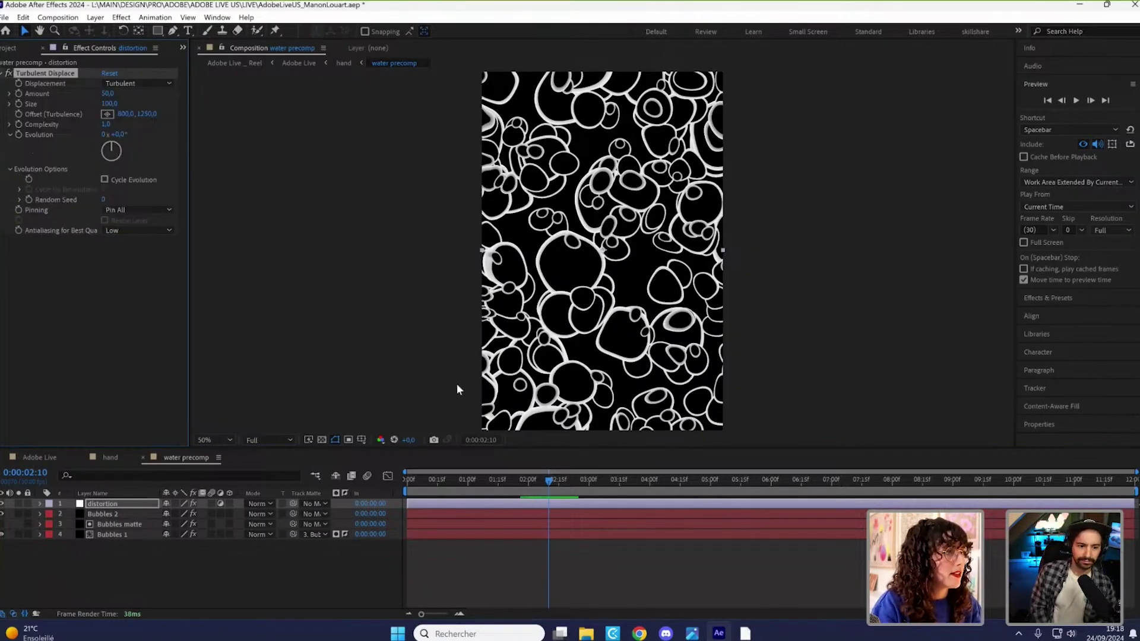
# - Set a Turbulent Displace Evolution keyframe at the start of the composition and reveal it in the timeline
pyautogui.click(401, 486)
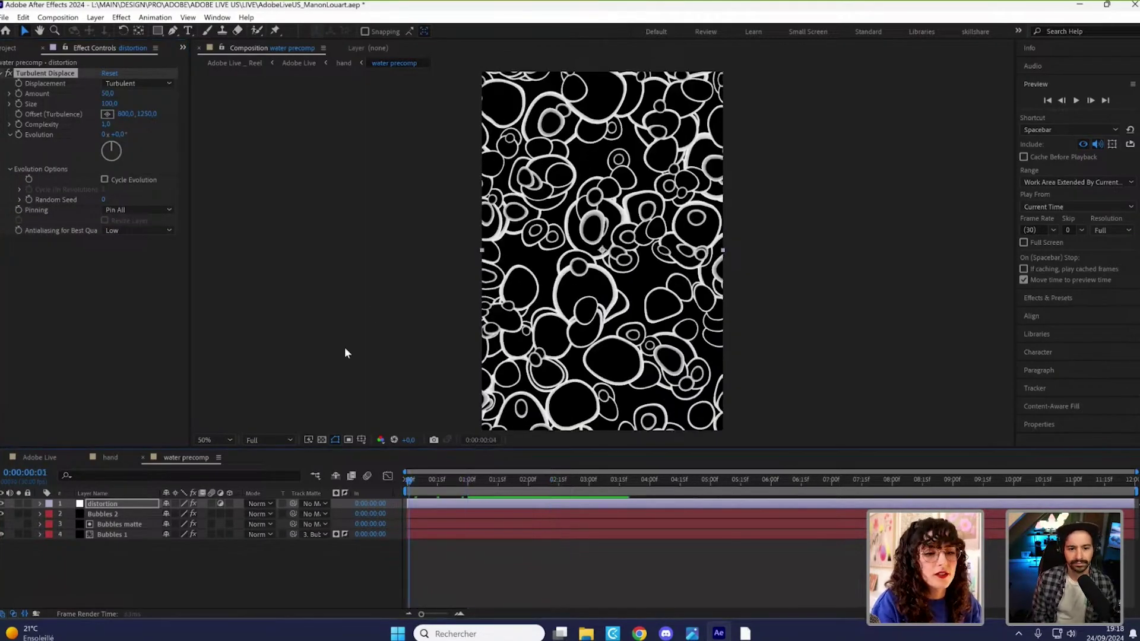
pyautogui.click(19, 134)
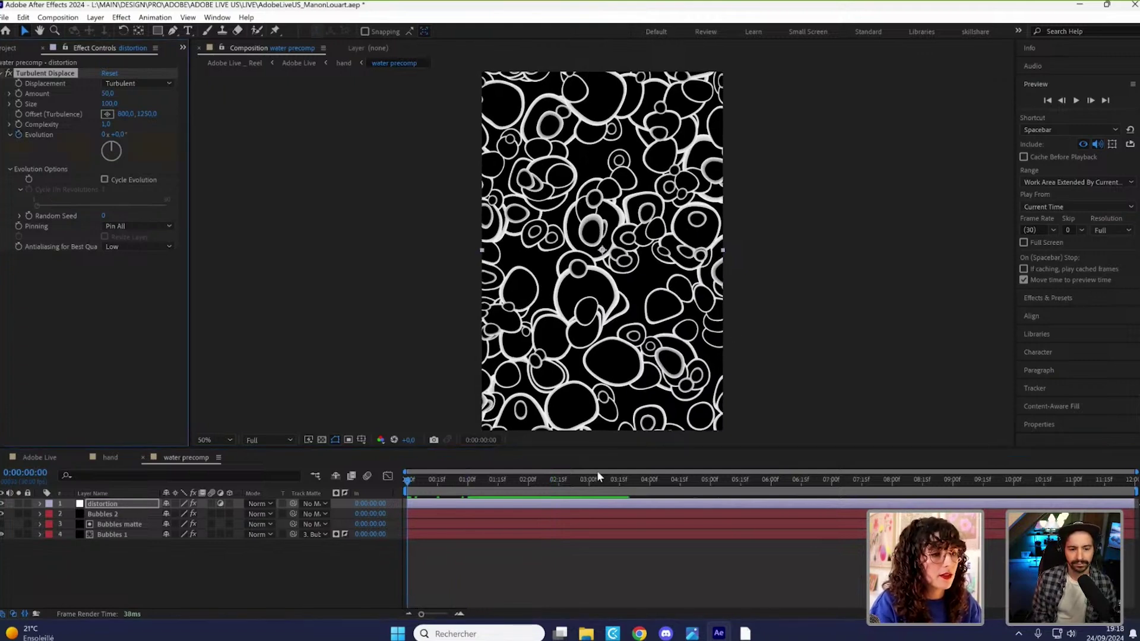
pyautogui.press('u')
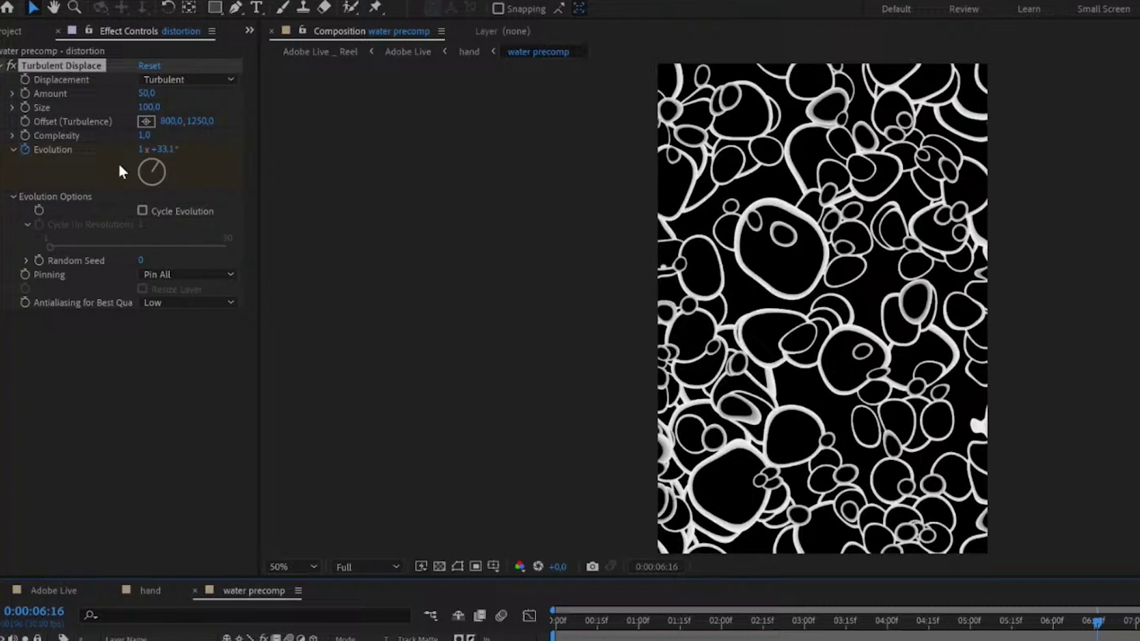
# - Duplicate Turbulent Displace on the distortion layer and set the copy's Amount to 30, Size to 50 and Complexity to 2
pyautogui.hotkey('ctrl', 'd')
pyautogui.click(150, 344)
pyautogui.write('30')
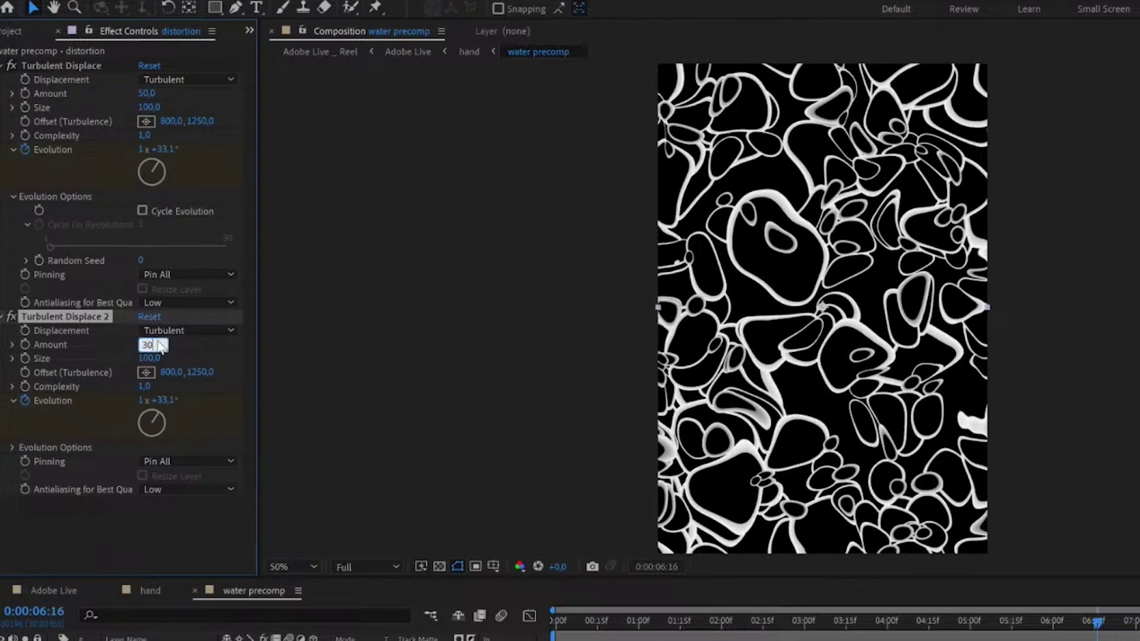
pyautogui.press('Tab')
pyautogui.write('50')
pyautogui.press('Tab')
pyautogui.press('Tab')
pyautogui.press('Tab')
pyautogui.write('2')
pyautogui.press('Return')
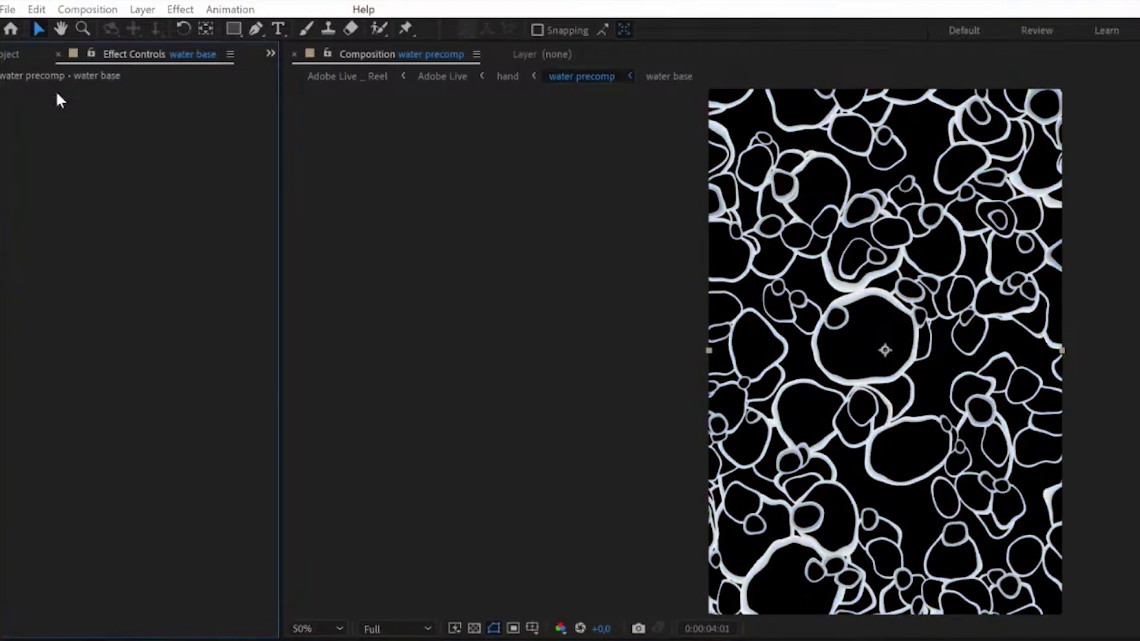
# - Apply the CC Glass effect to the water base layer
pyautogui.hotkey('ctrl', 'space')
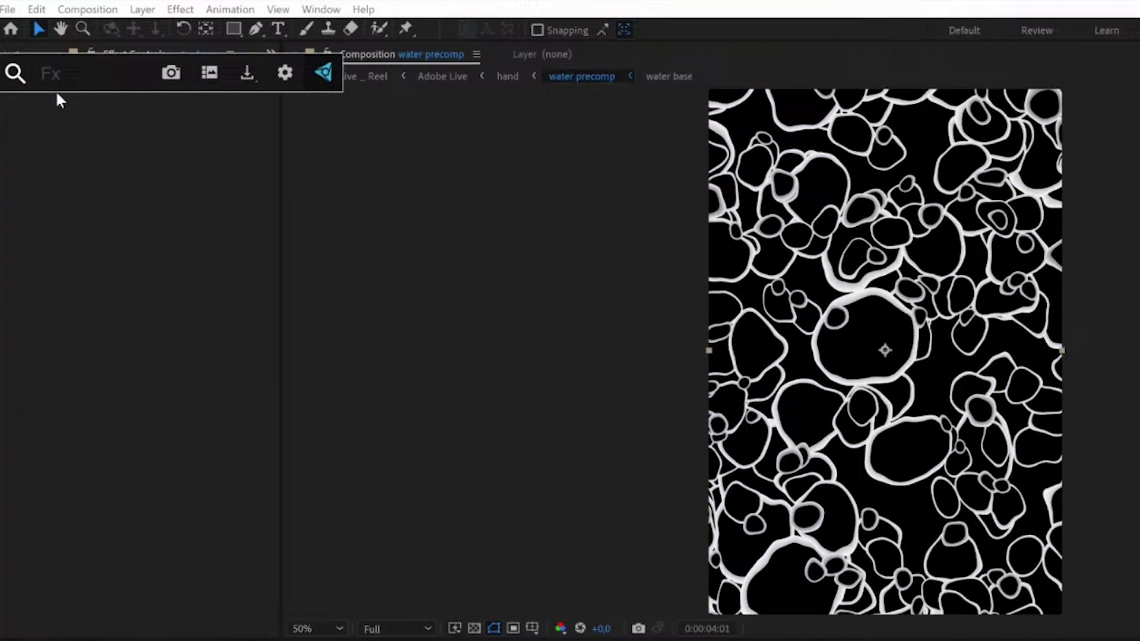
pyautogui.write('cc glass')
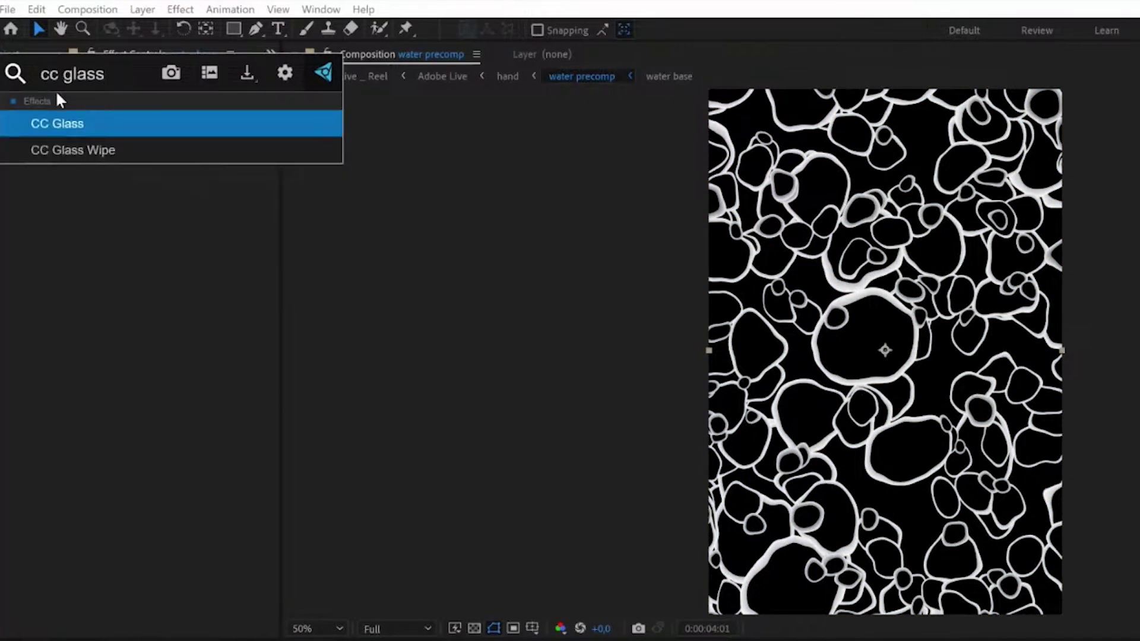
pyautogui.press('Return')
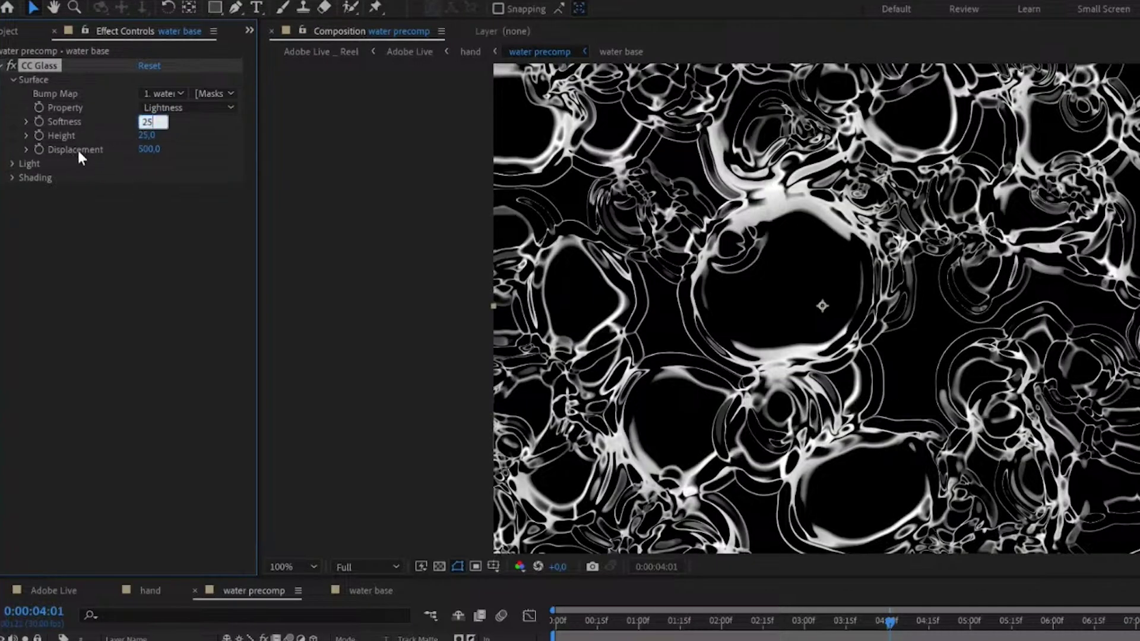
# - Set the CC Glass Softness to 25 and Displacement to -300, and preview the water animation
pyautogui.press('Return')
pyautogui.click(149, 148)
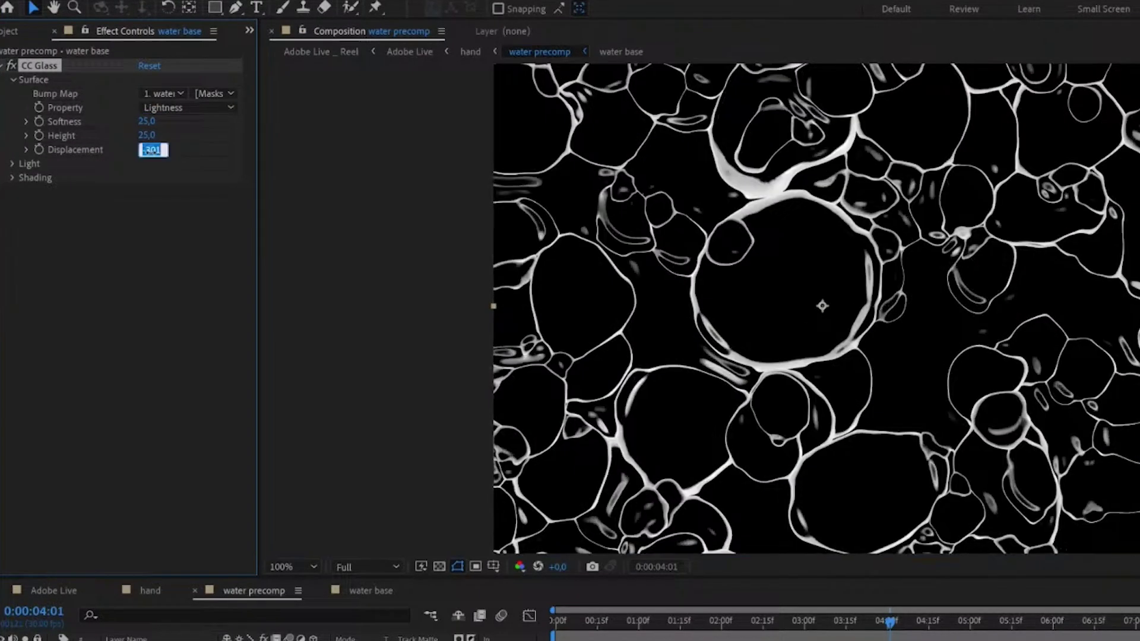
pyautogui.press('space')
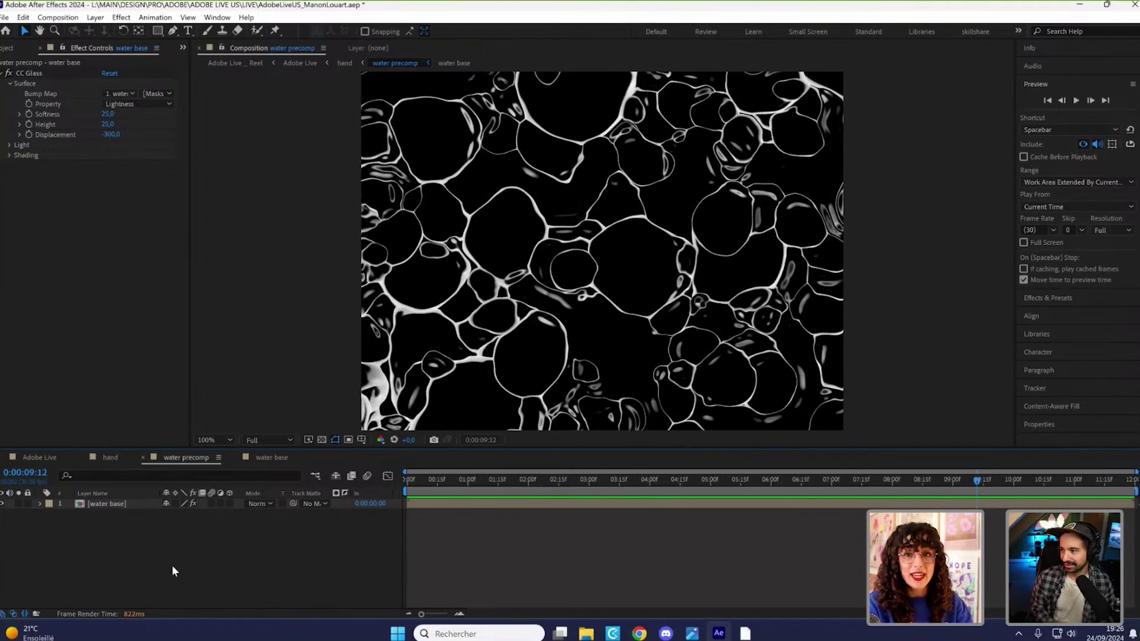
# - Copy the water ref layer from the hand composition into the water precomp
pyautogui.click(106, 456)
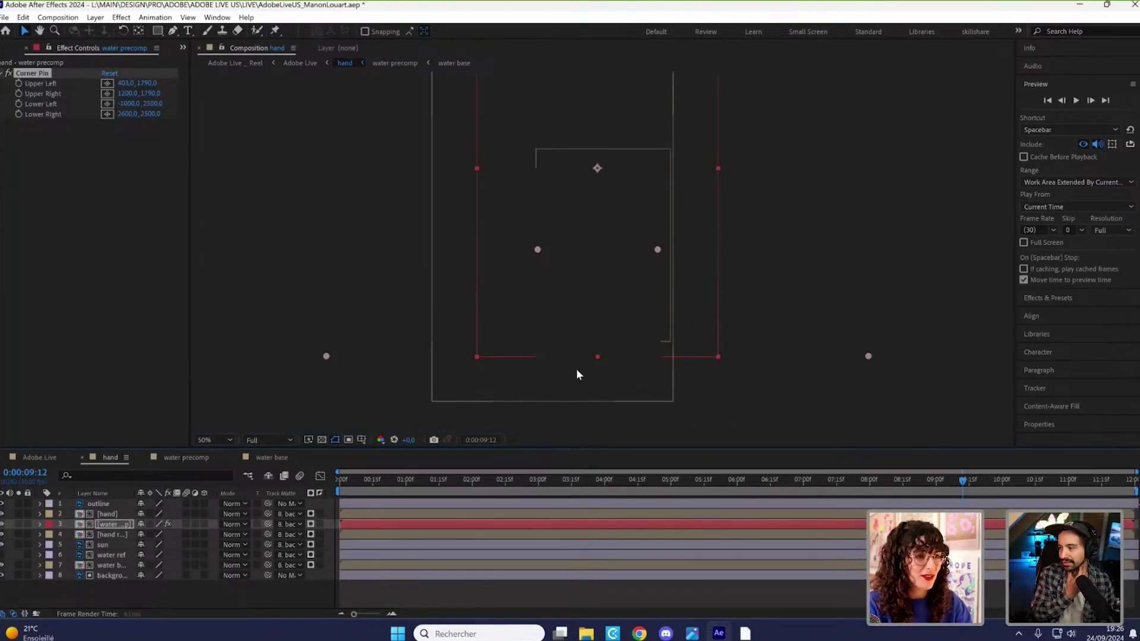
pyautogui.scroll(1, 576, 369)
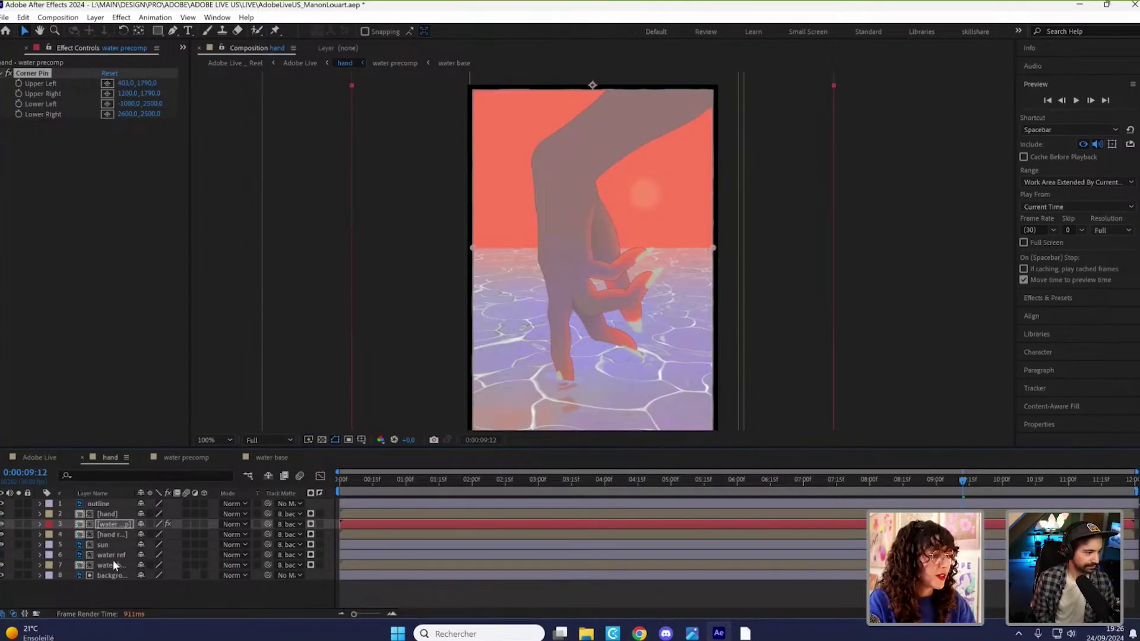
pyautogui.click(117, 556)
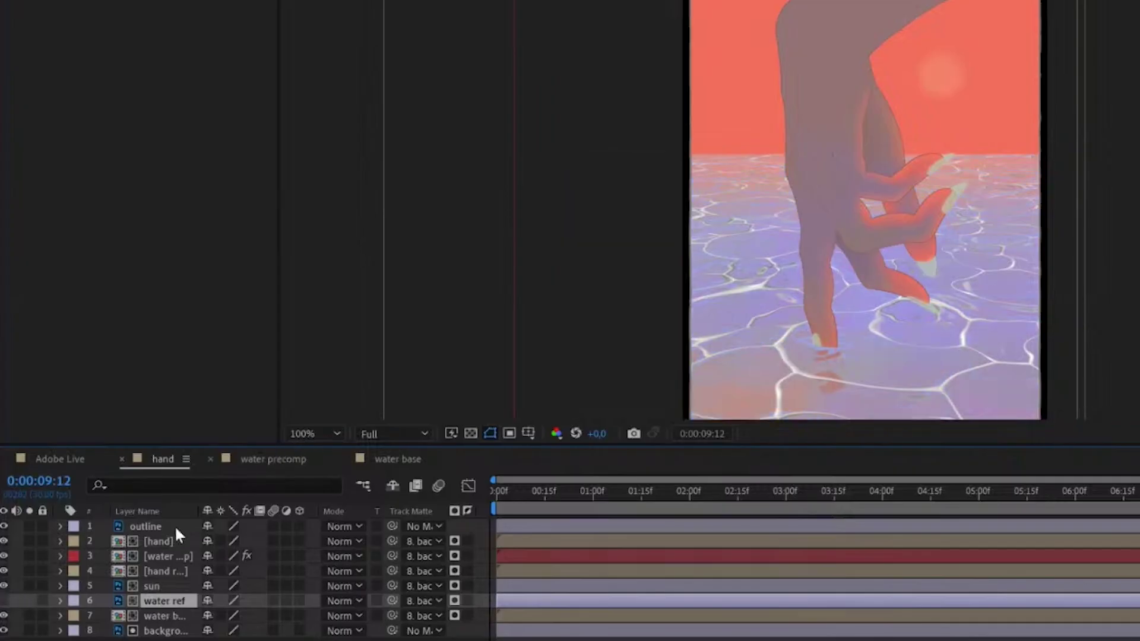
pyautogui.doubleClick(115, 525)
# - Apply a Fill effect to the water base layer and sample its color from the lavender lines of water ref
pyautogui.click(176, 540)
pyautogui.hotkey('ctrl', 'space')
pyautogui.write('fill')
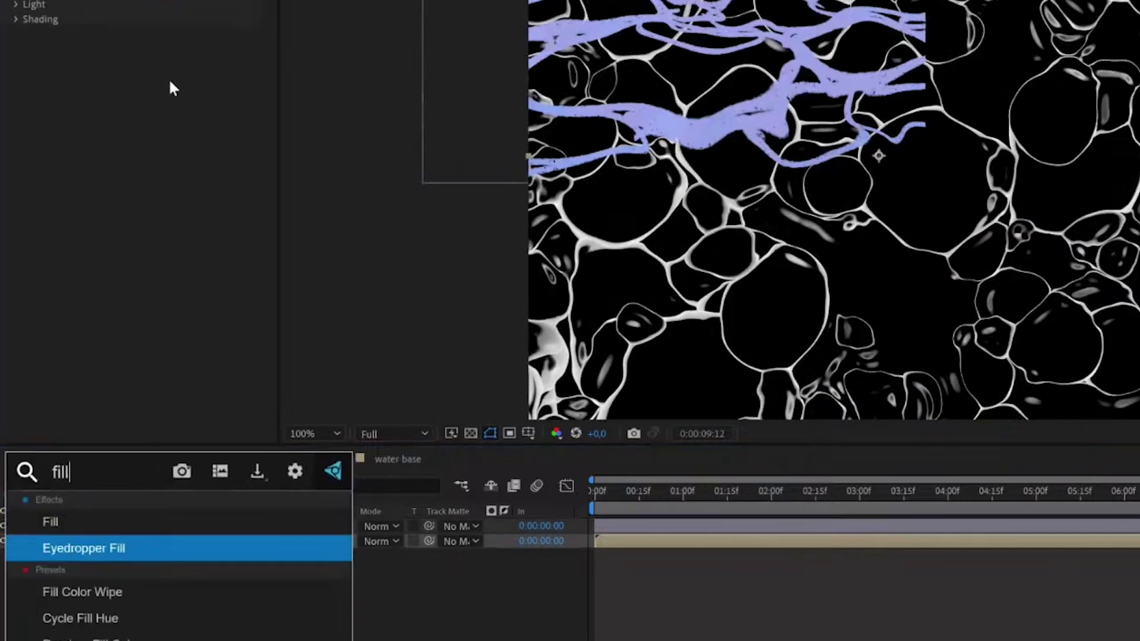
pyautogui.press('Return')
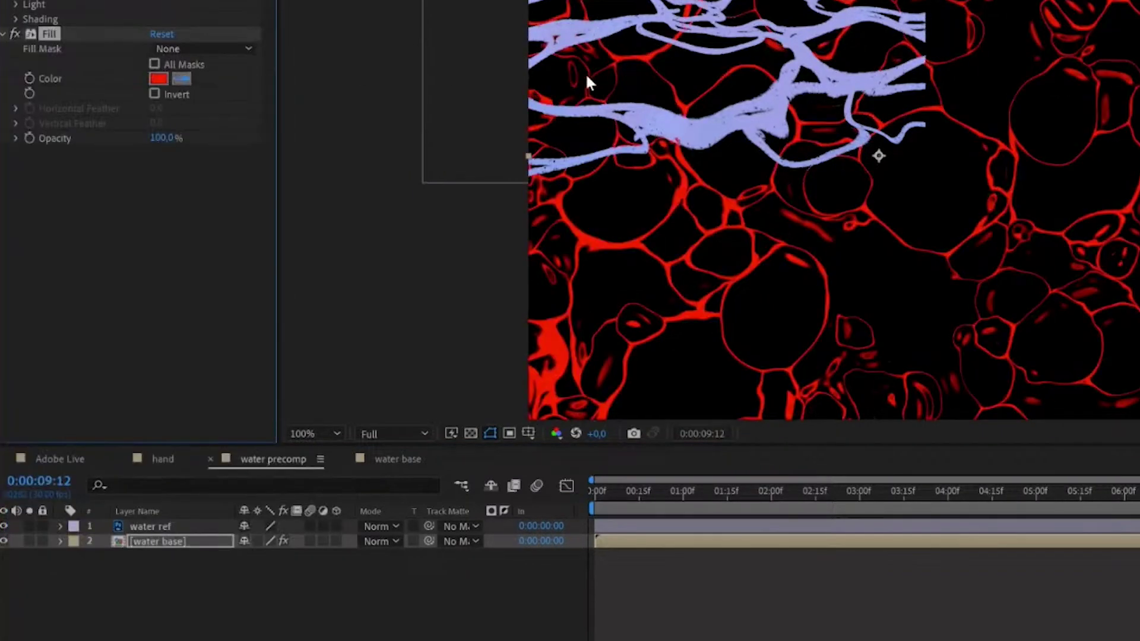
pyautogui.click(586, 78)
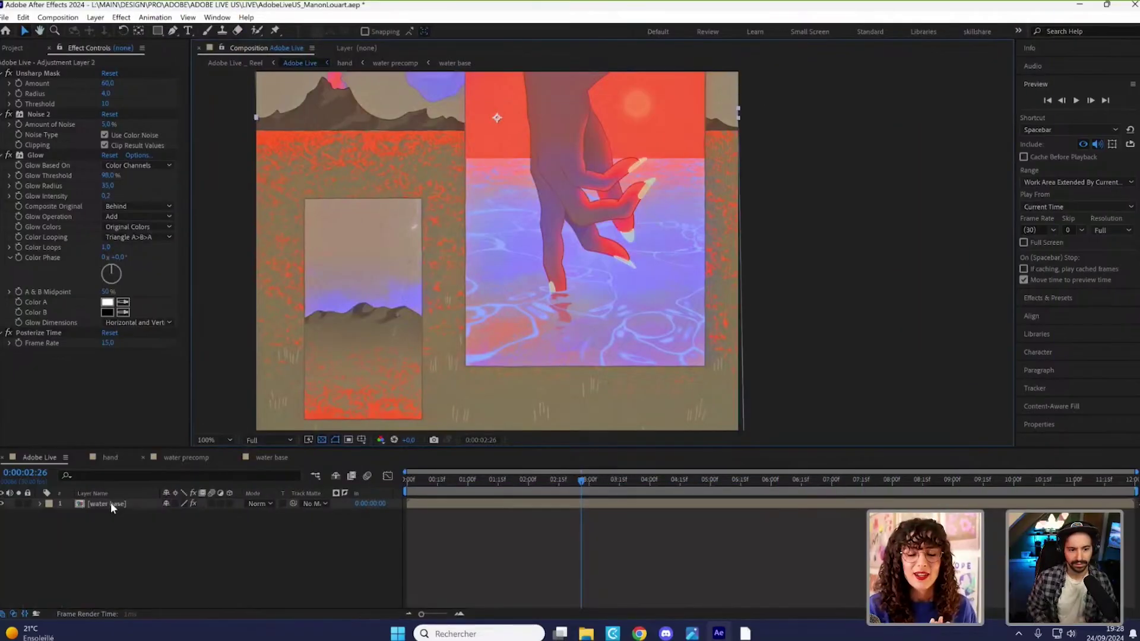
# - Duplicate the water base layer in the water precomp and create a 1600 x 2500 px solid named fractal noise
pyautogui.doubleClick(111, 502)
pyautogui.click(110, 502)
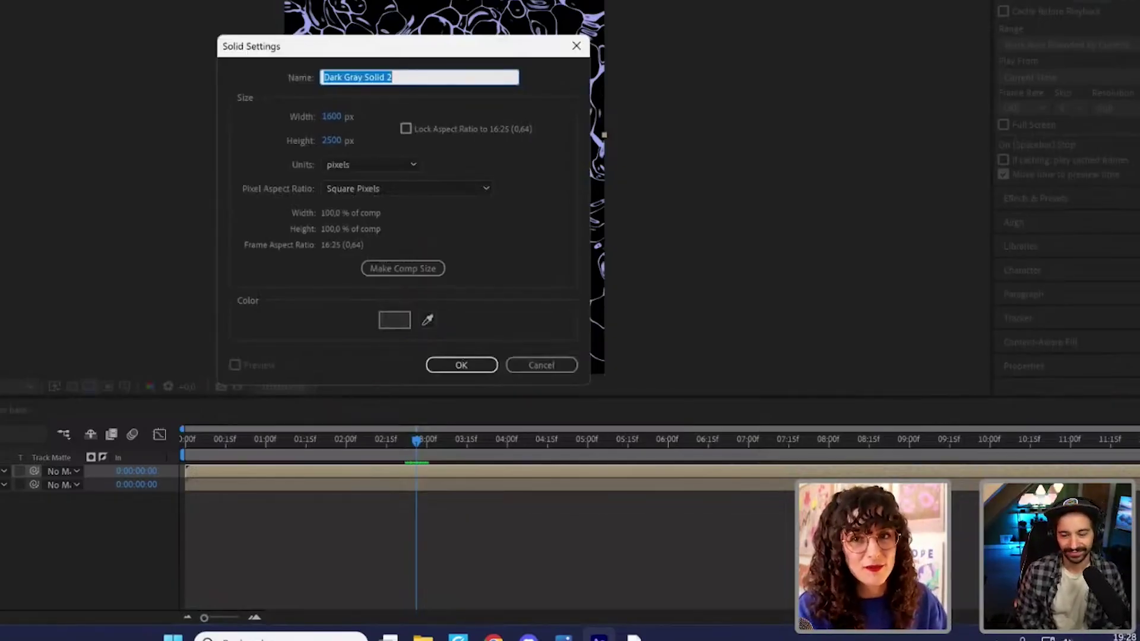
pyautogui.write('fractal noise')
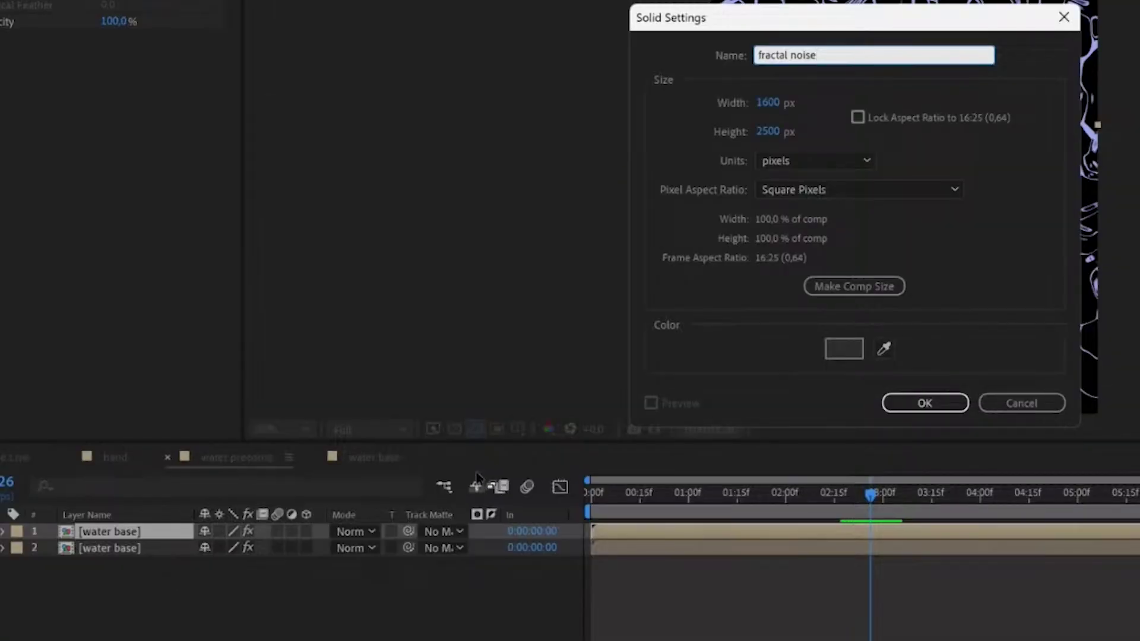
pyautogui.press('Return')
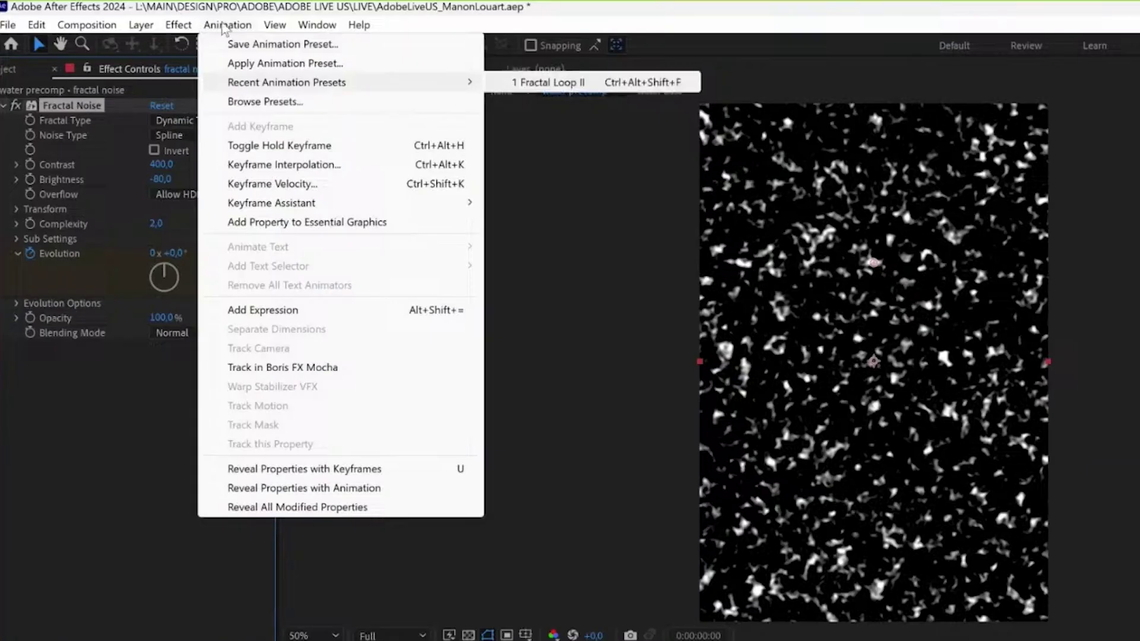
# - Set the fractal noise layer as the track matte of the upper water base layer
pyautogui.press('Escape')
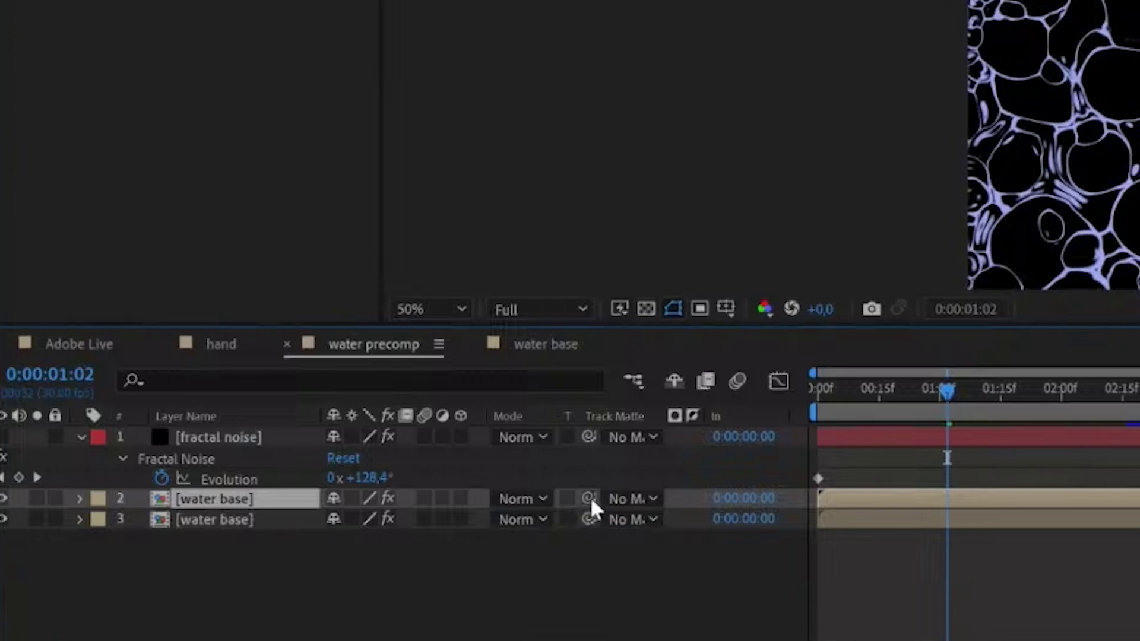
pyautogui.moveTo(589, 499); pyautogui.dragTo(245, 436)
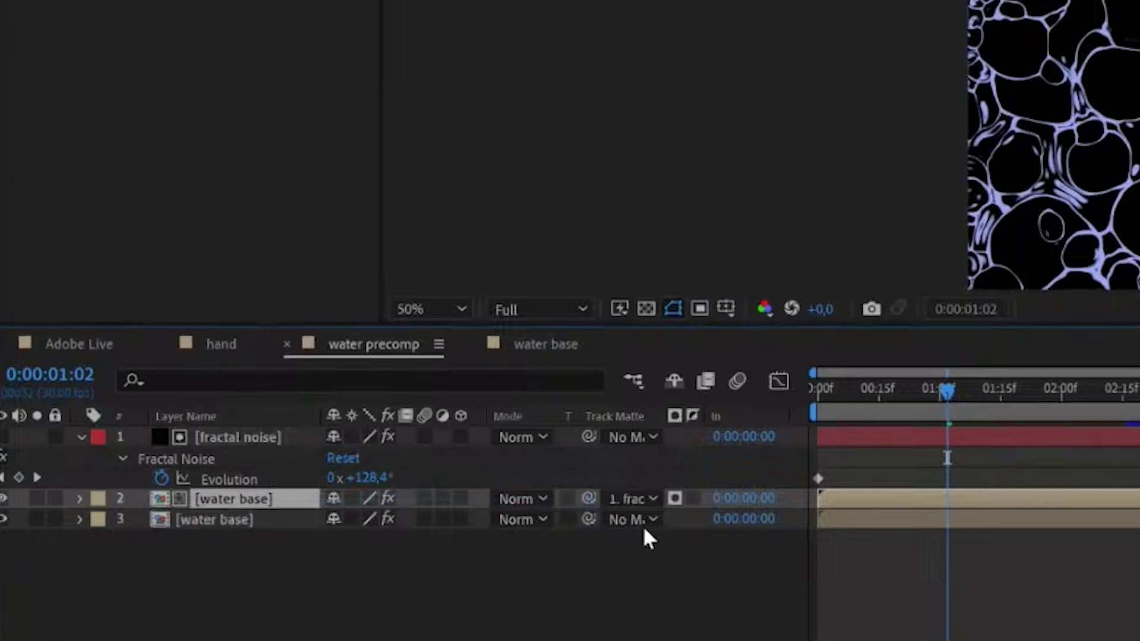
# - Switch the upper water base layer's fractal noise matte to luma, hide the lower water base layer, and preview the water animation
pyautogui.click(671, 502)
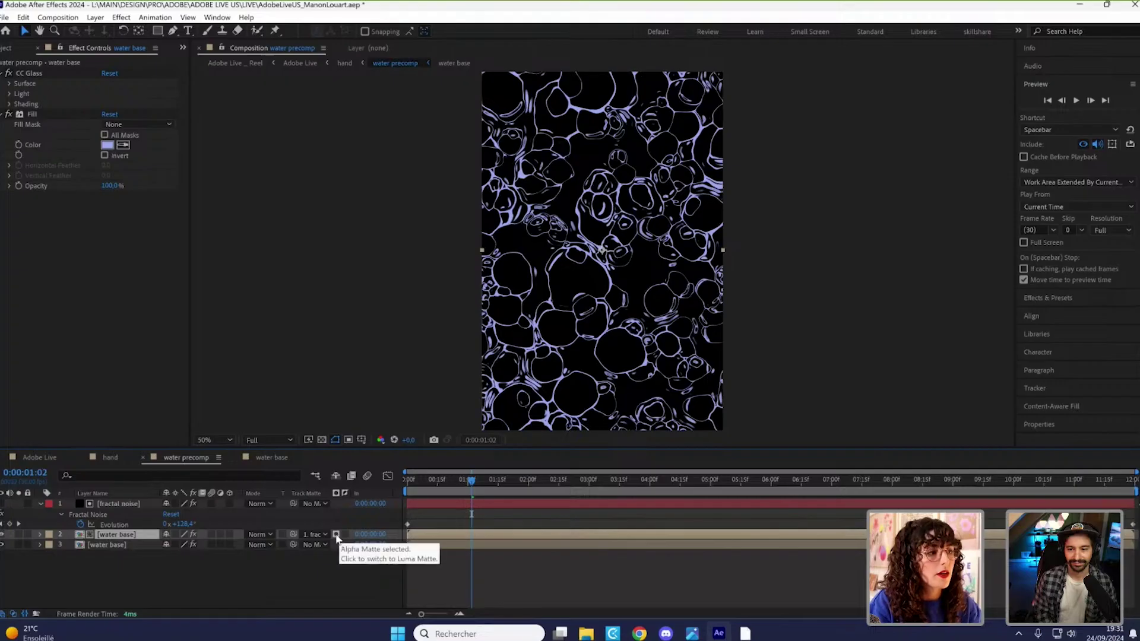
pyautogui.click(674, 497)
pyautogui.click(2, 544)
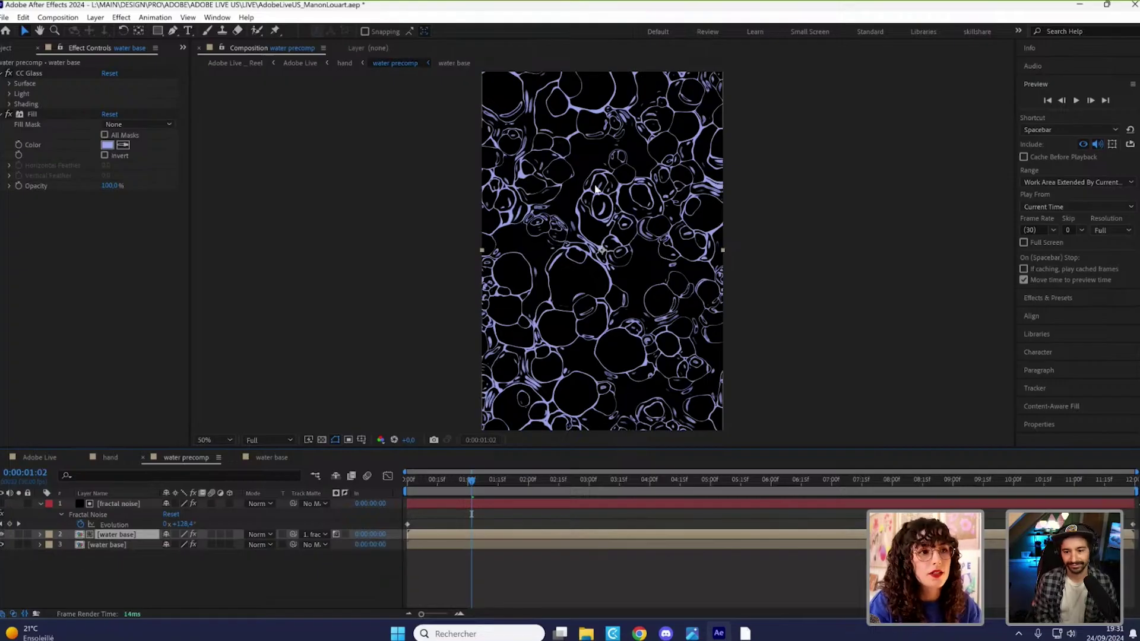
pyautogui.press('.')
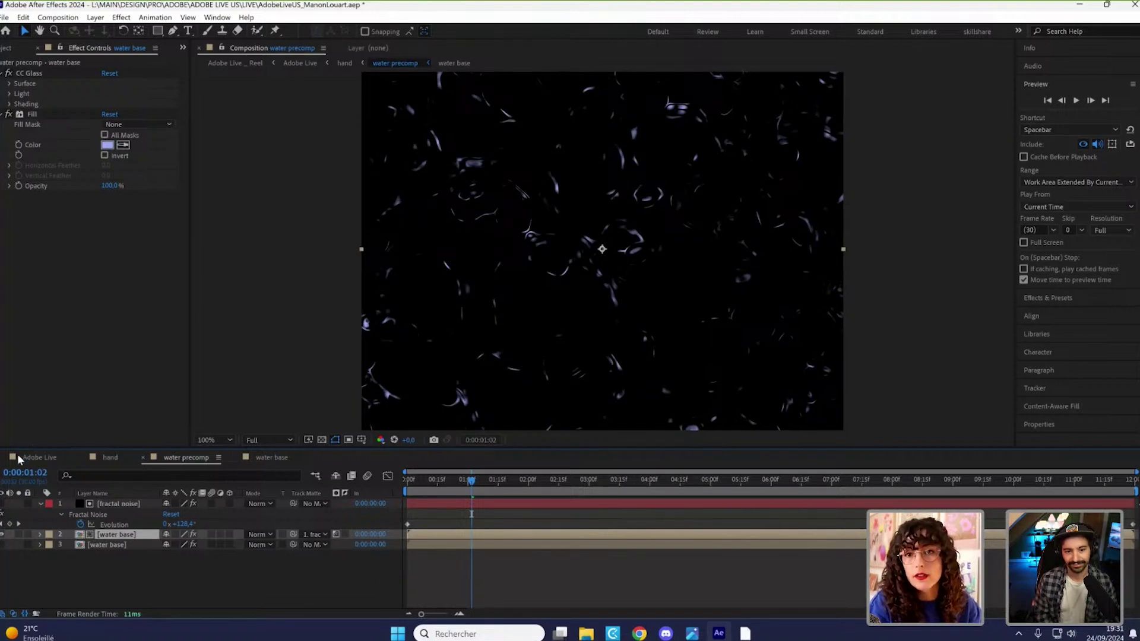
pyautogui.press('space')
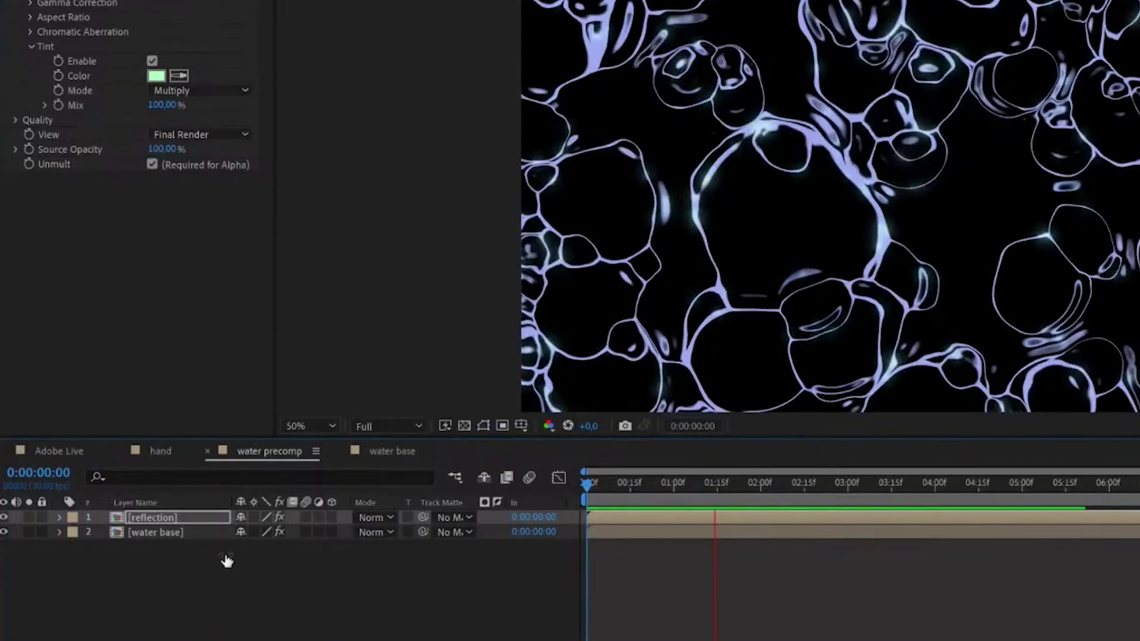
# - In the hand composition, set the water precomp layer's Wave Warp to height 7, width 300 and speed 0.5, and preview the water
pyautogui.click(162, 450)
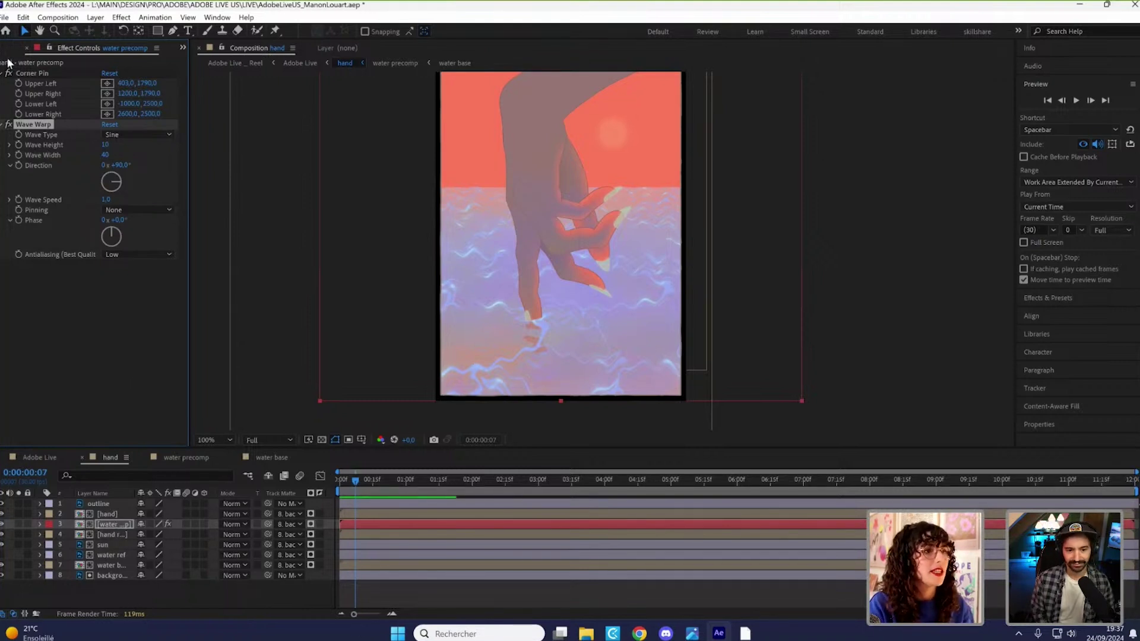
pyautogui.click(34, 67)
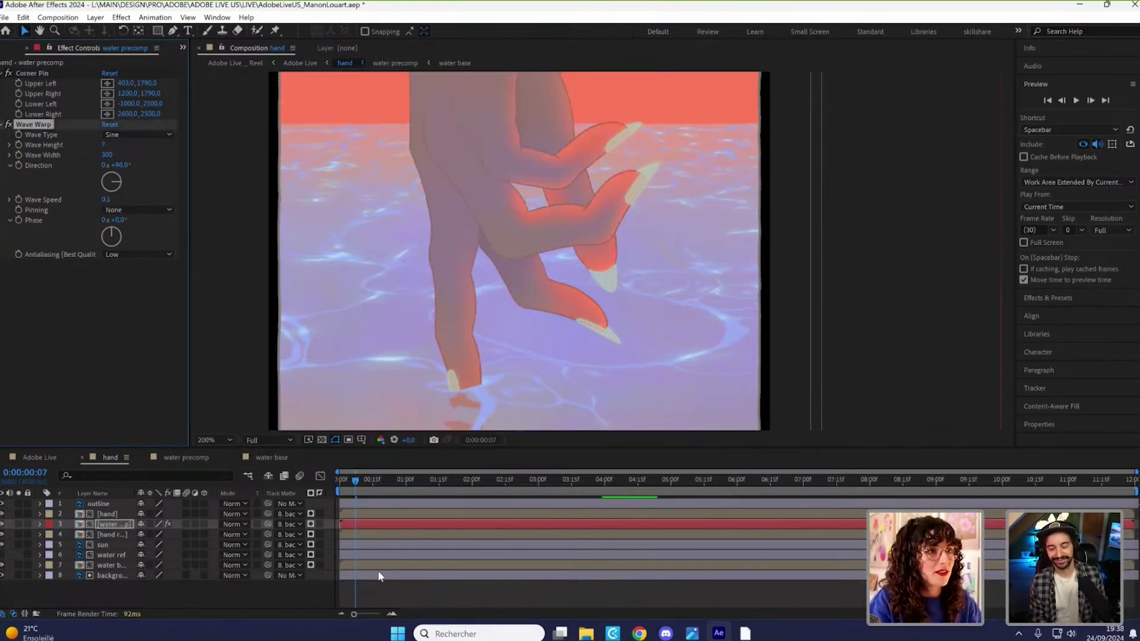
pyautogui.press('space')
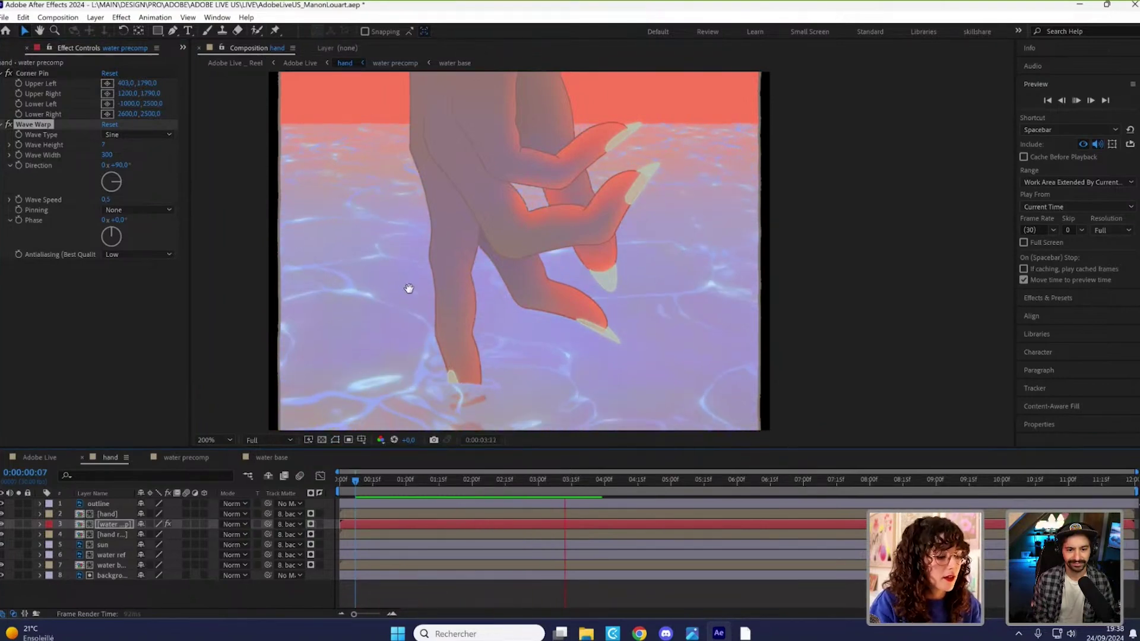
pyautogui.scroll(2, 377, 274)
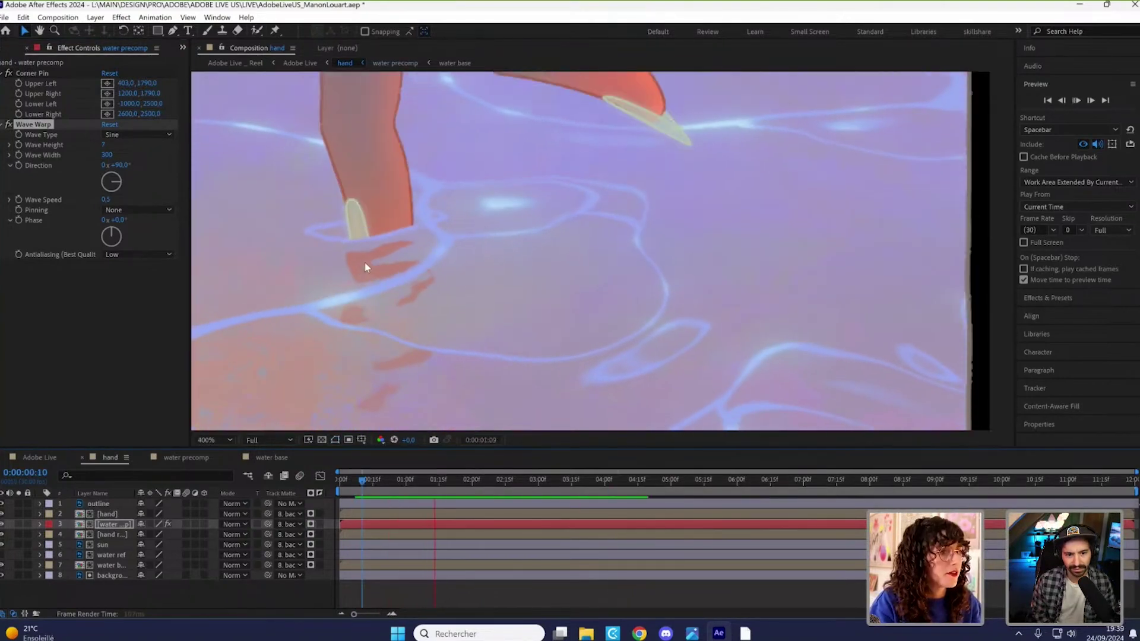
# - Open the hand reflection composition and its nested hand precomp to examine how the finger's reflection in the water is built
pyautogui.click(108, 534)
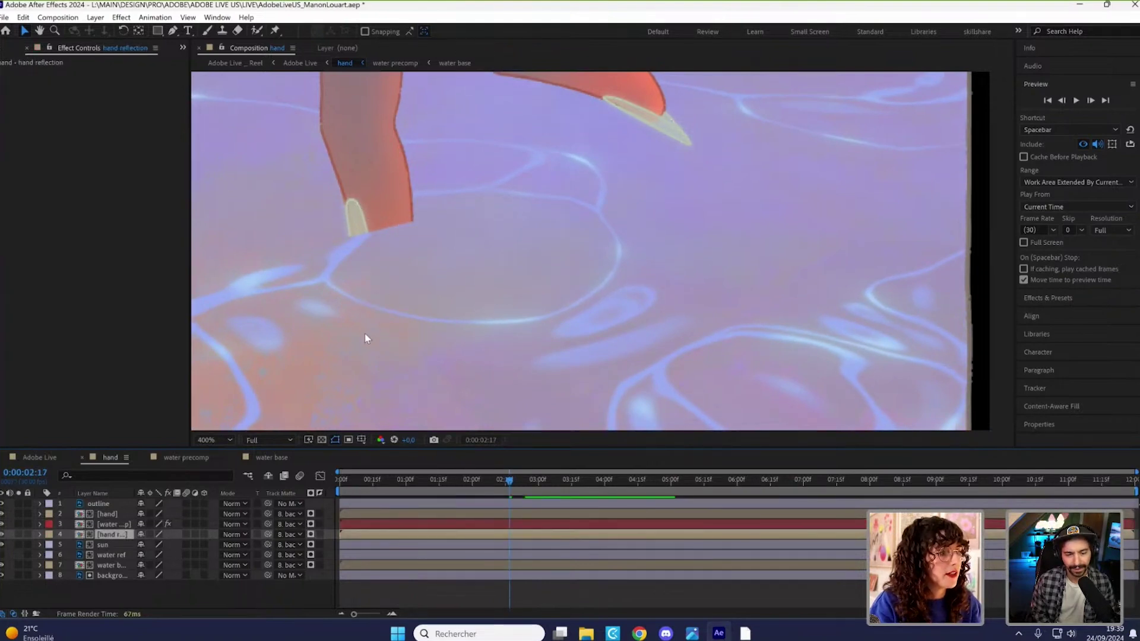
pyautogui.click(107, 514)
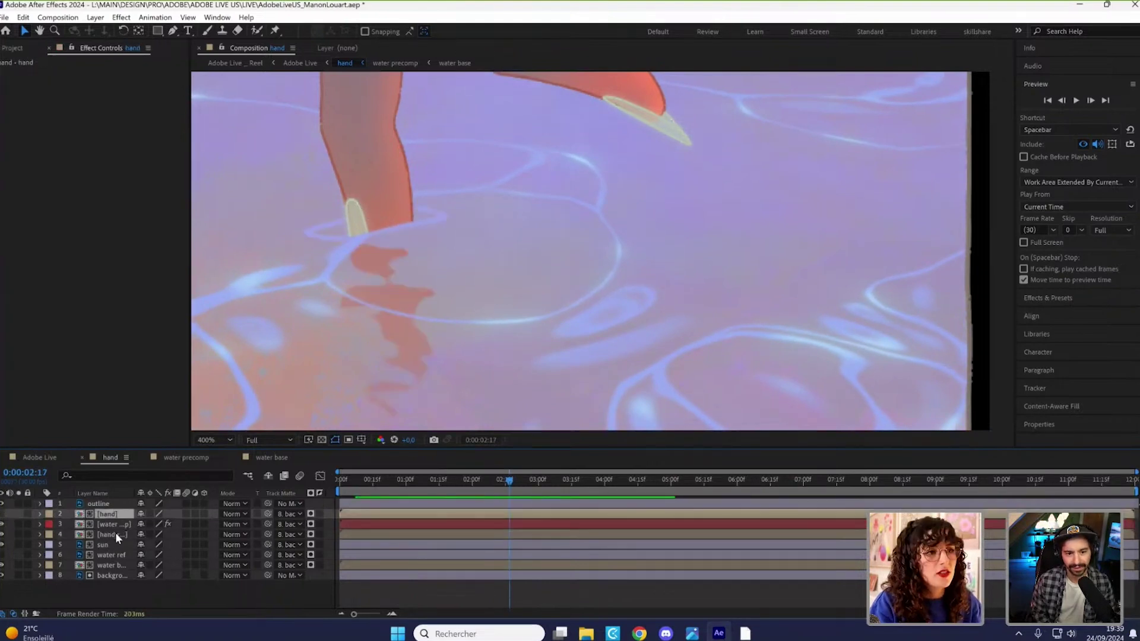
pyautogui.doubleClick(556, 240)
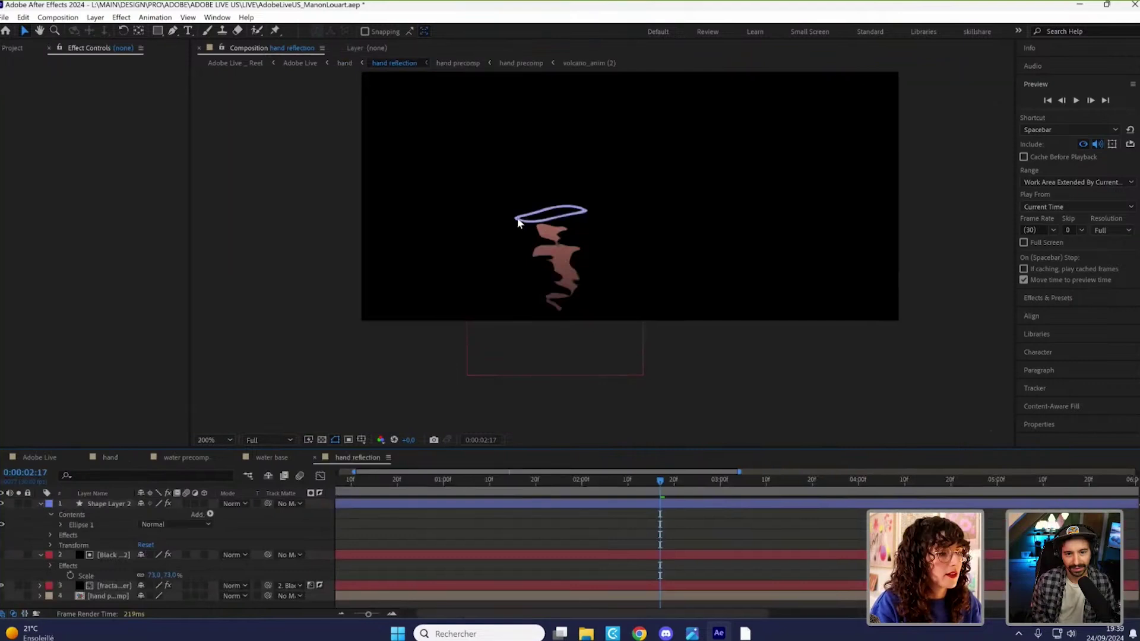
pyautogui.click(82, 595)
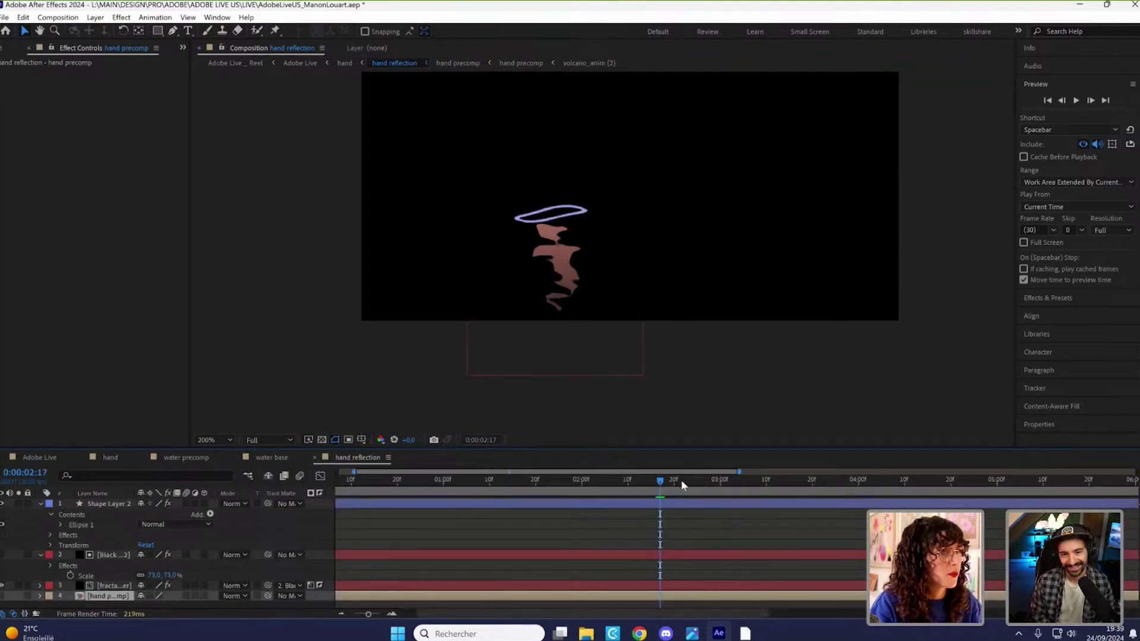
pyautogui.doubleClick(99, 596)
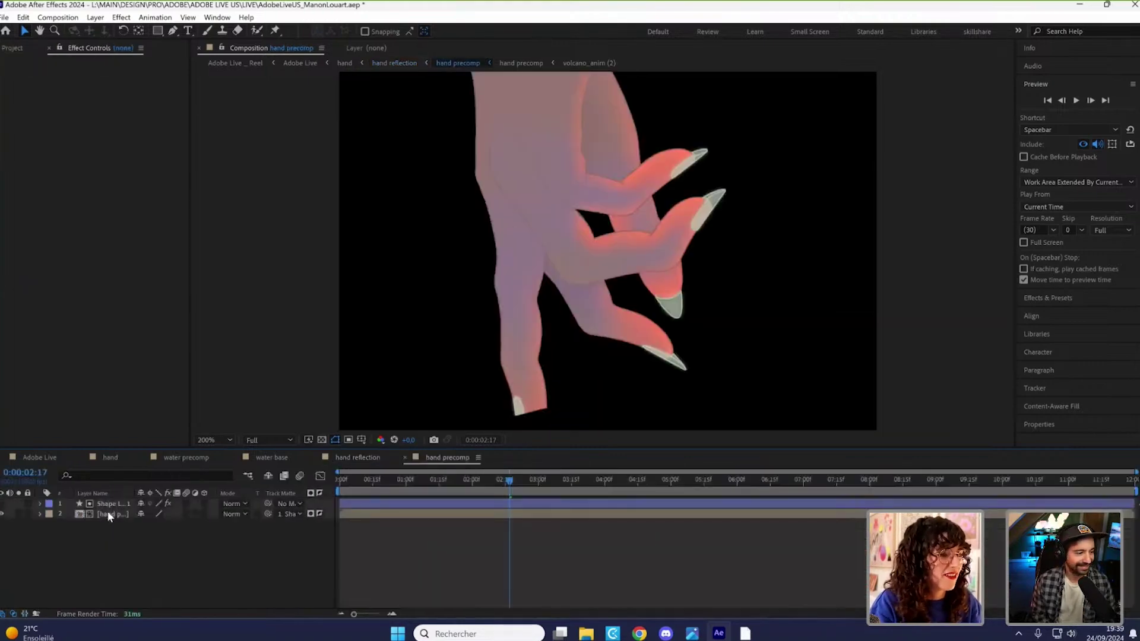